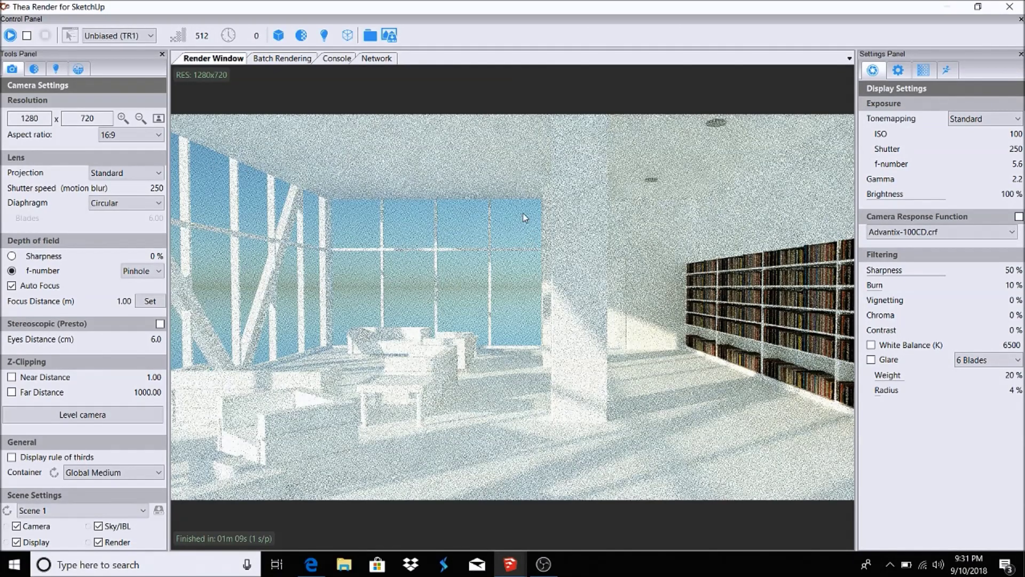
# Select the library floor in the SketchUp model and load the Herringbone_2048x2048 wood material from the Thea online repository
pyautogui.click(974, 5)
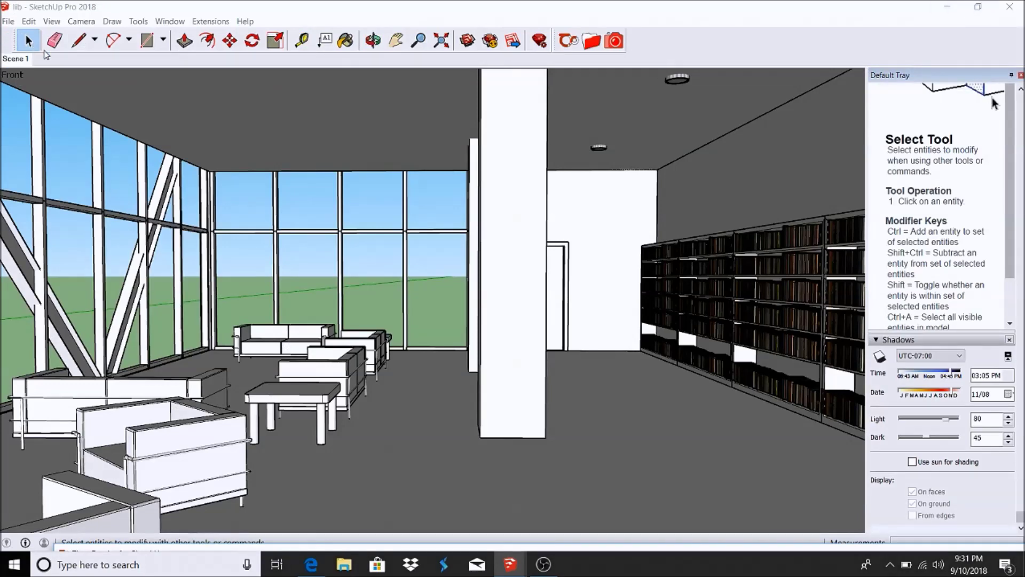
pyautogui.hotkey('ctrl', 'a')
pyautogui.click(616, 405)
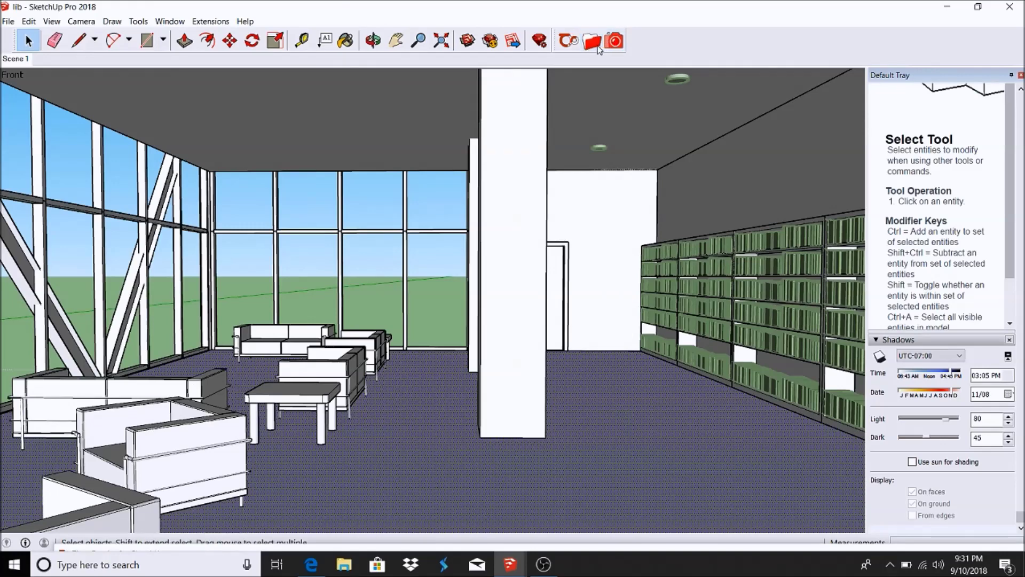
pyautogui.click(591, 42)
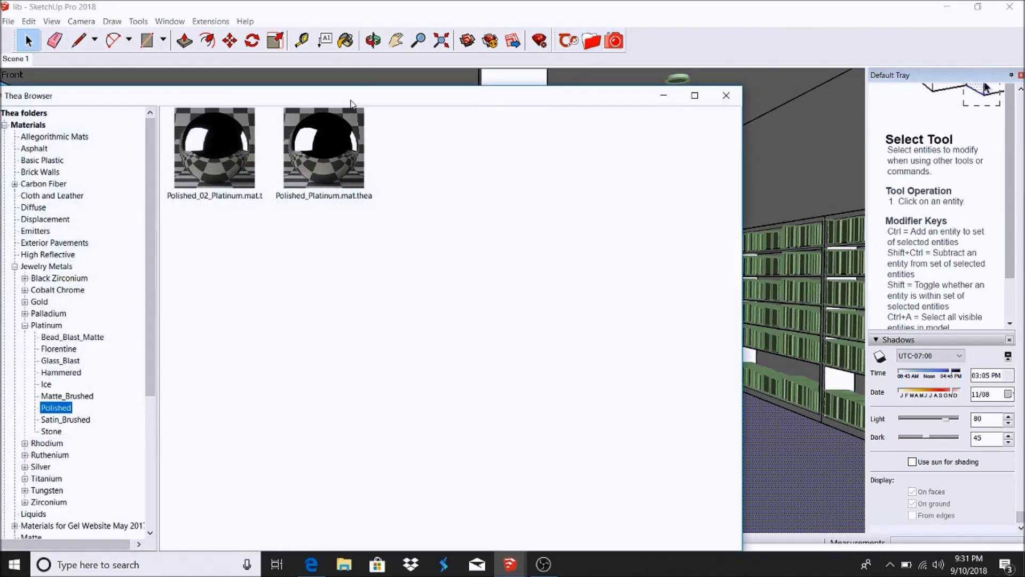
pyautogui.click(136, 383)
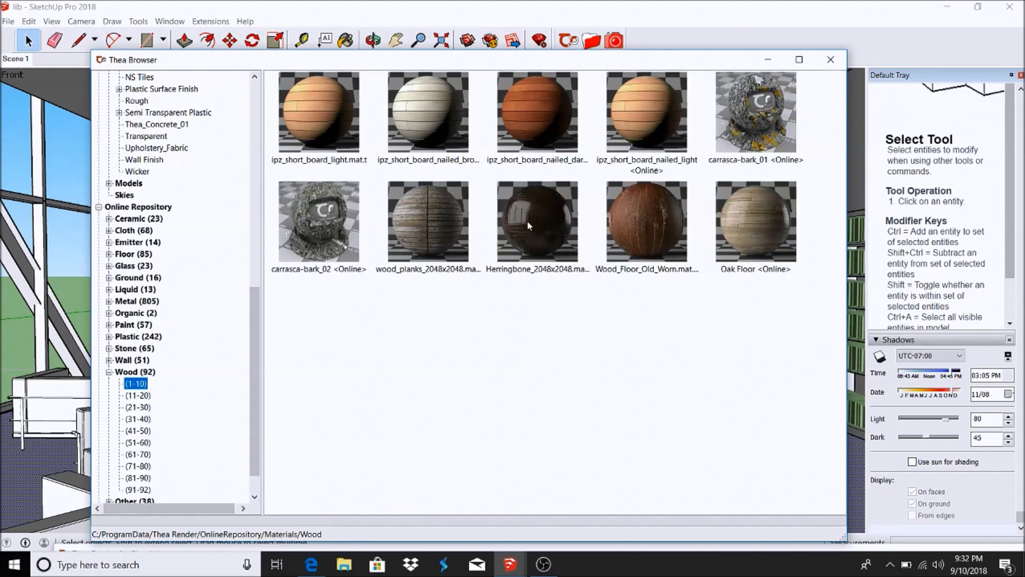
pyautogui.click(526, 218)
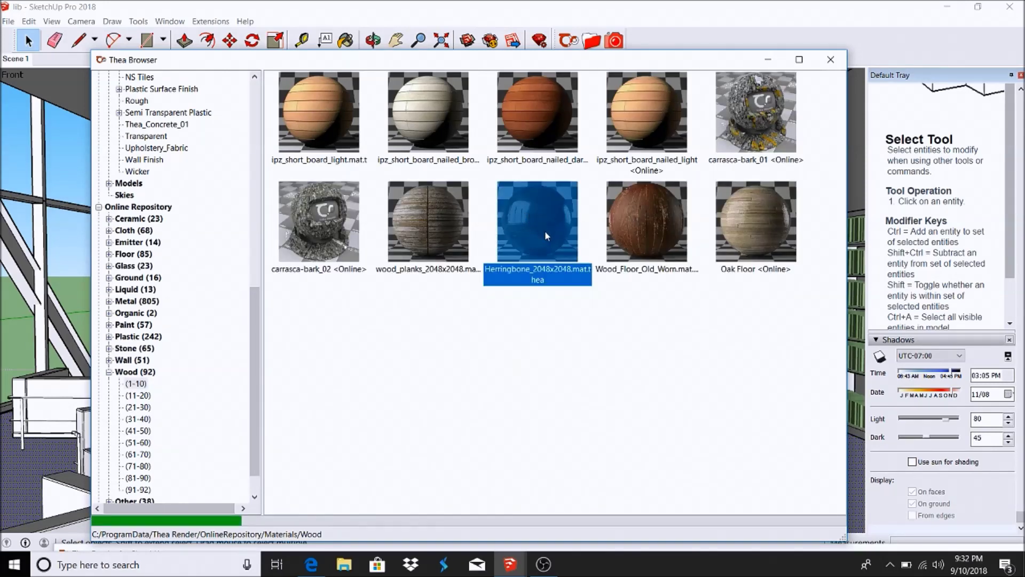
pyautogui.doubleClick(544, 229)
# Paint the selected floor with the Herringbone_2048x2048 material and return to the Select tool
pyautogui.click(773, 65)
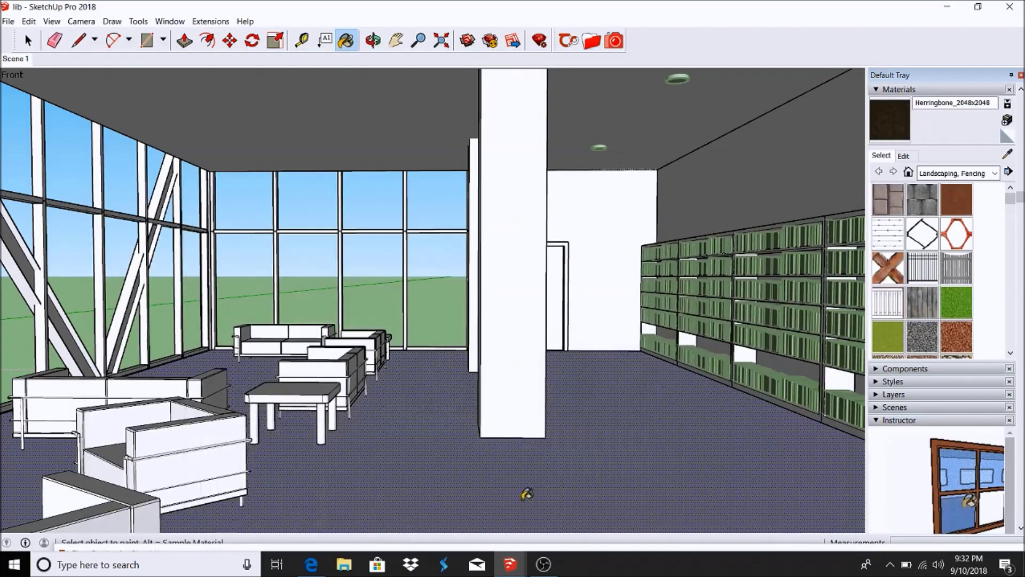
pyautogui.click(529, 482)
pyautogui.press('space')
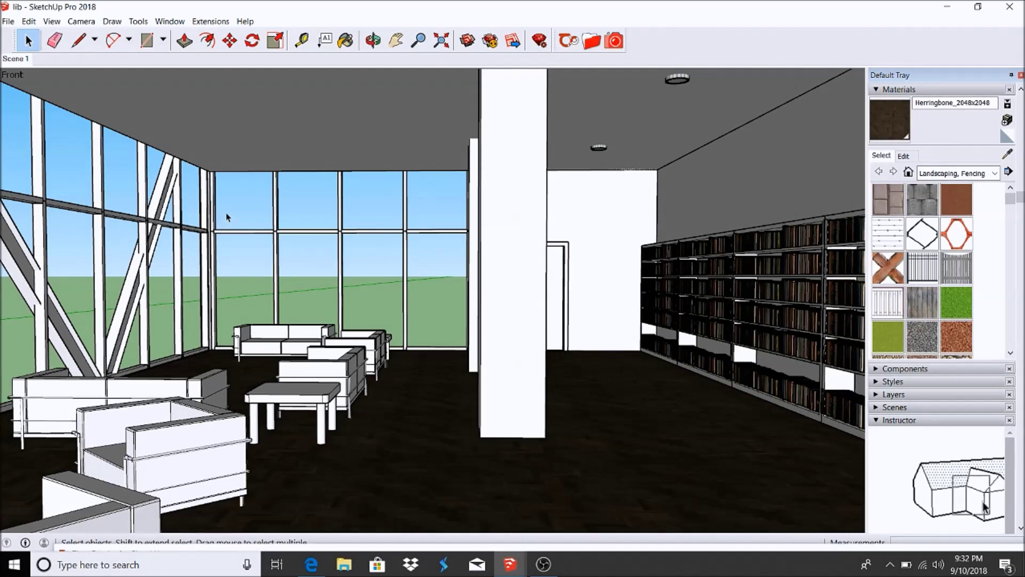
# Select the diagonal beams along the side window wall
pyautogui.scroll(6, 226, 225)
pyautogui.scroll(-4, 239, 291)
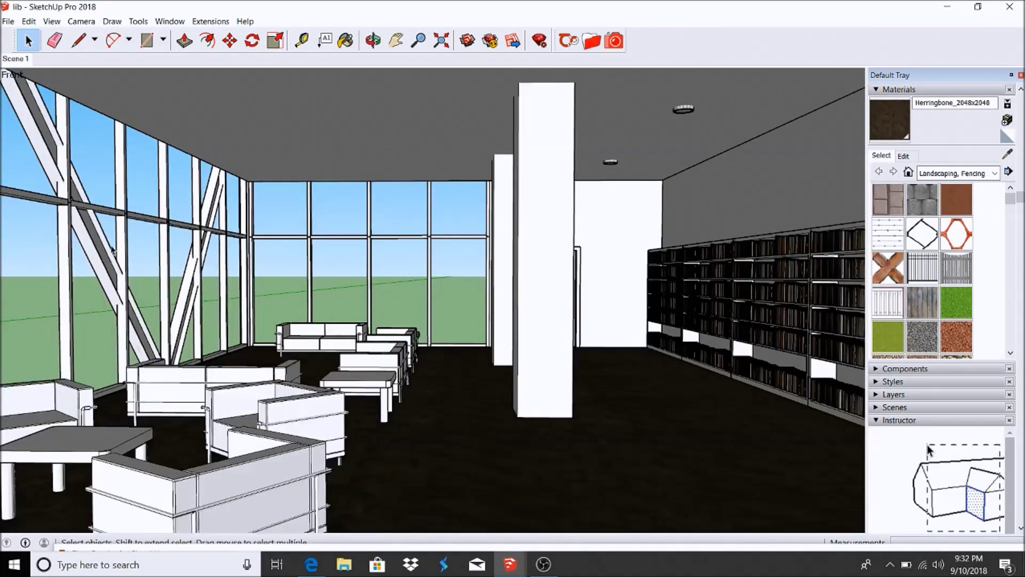
pyautogui.scroll(5, 98, 246)
pyautogui.hotkey('ctrl', 'a')
pyautogui.click(105, 253)
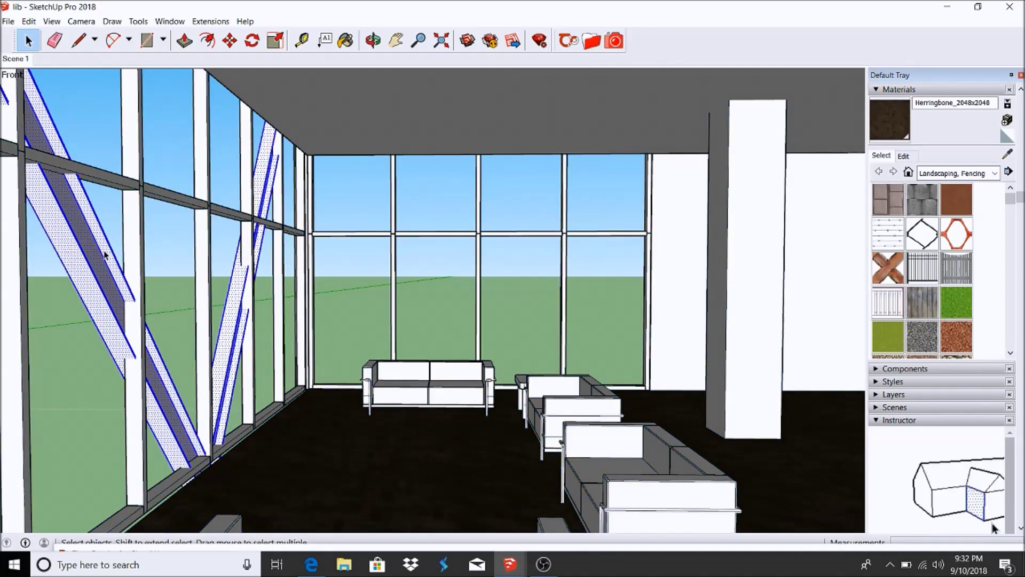
pyautogui.scroll(4, 104, 262)
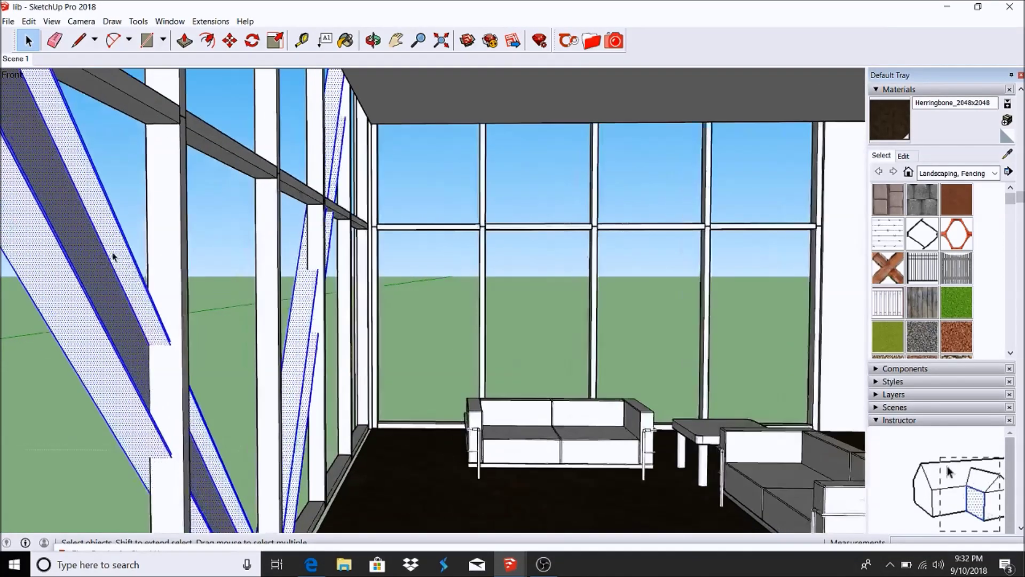
pyautogui.scroll(-3, 114, 257)
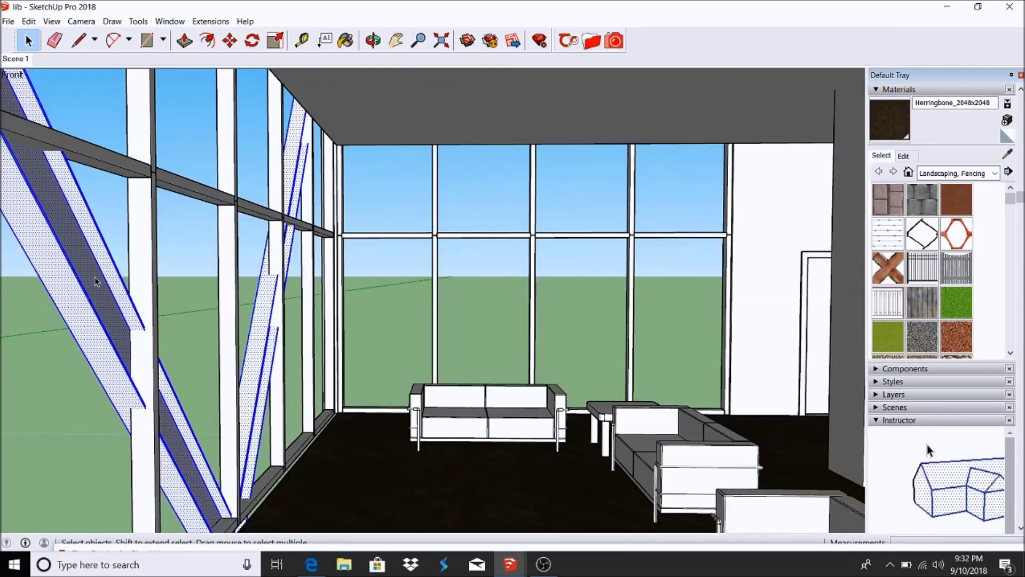
pyautogui.scroll(3, 98, 284)
pyautogui.scroll(-3, 98, 285)
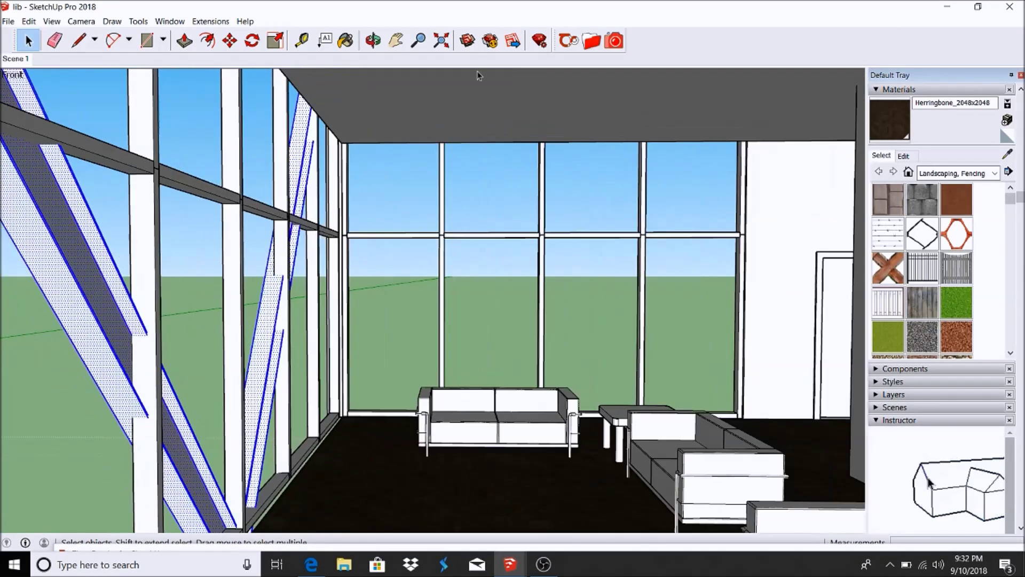
pyautogui.click(592, 41)
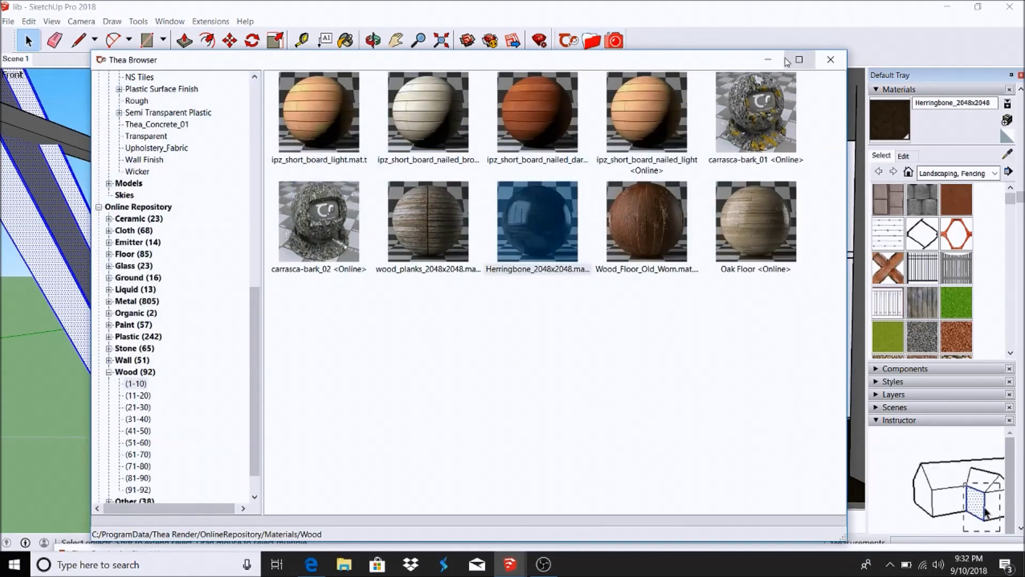
pyautogui.click(769, 60)
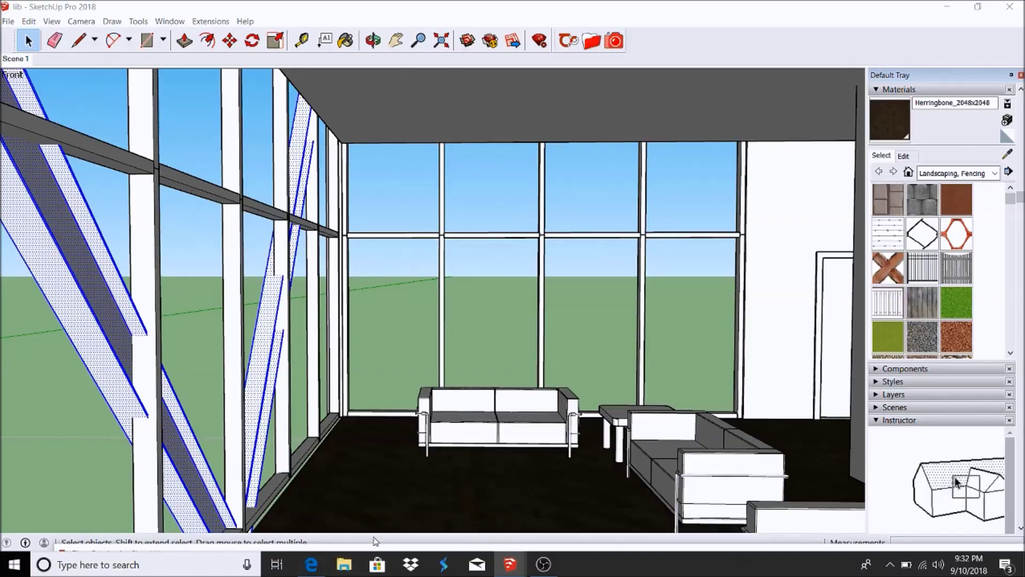
# Switch to the Edge browser and run a Bing image search for "i beam"
pyautogui.click(311, 563)
pyautogui.moveTo(419, 10)
pyautogui.mouseDown()
pyautogui.moveTo(460, 41)
pyautogui.moveTo(436, 1)
pyautogui.mouseUp()
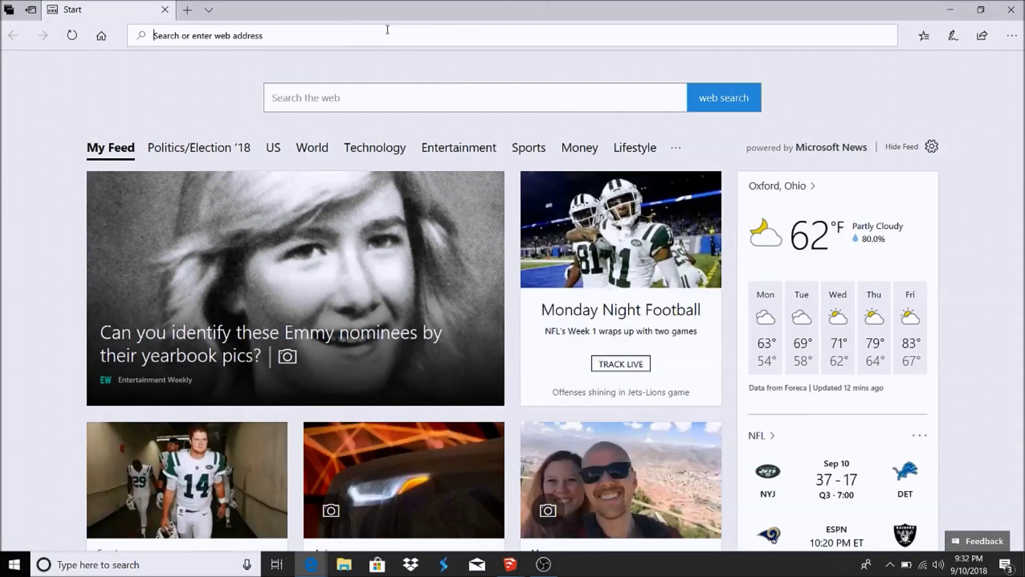
pyautogui.write('beam')
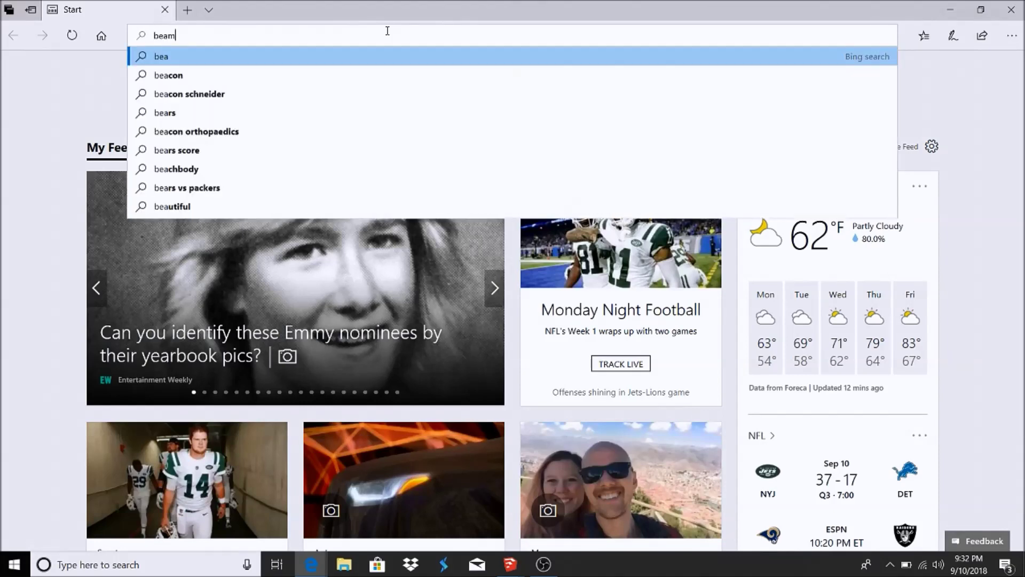
pyautogui.press('Return')
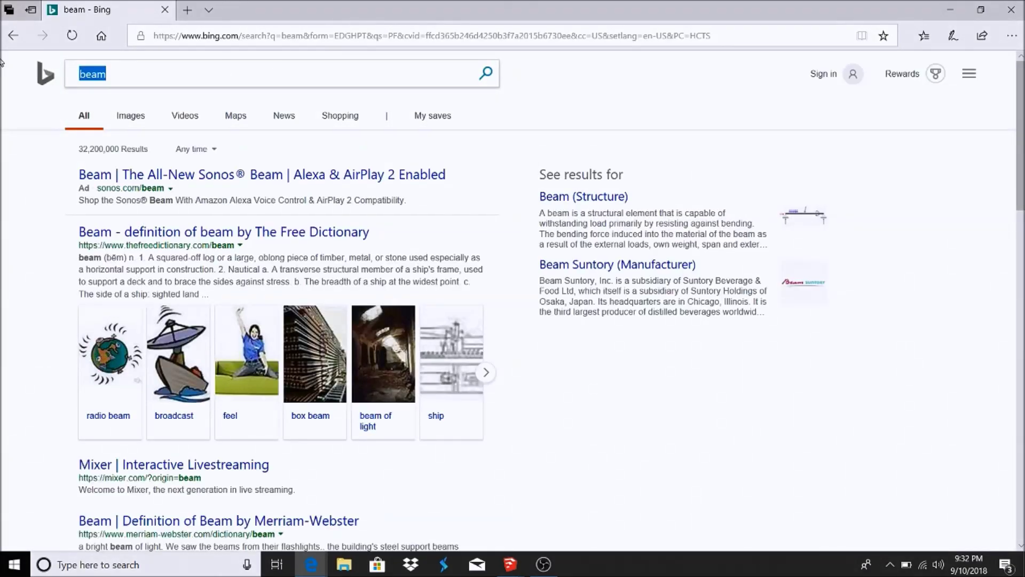
pyautogui.write('i beam')
pyautogui.press('Return')
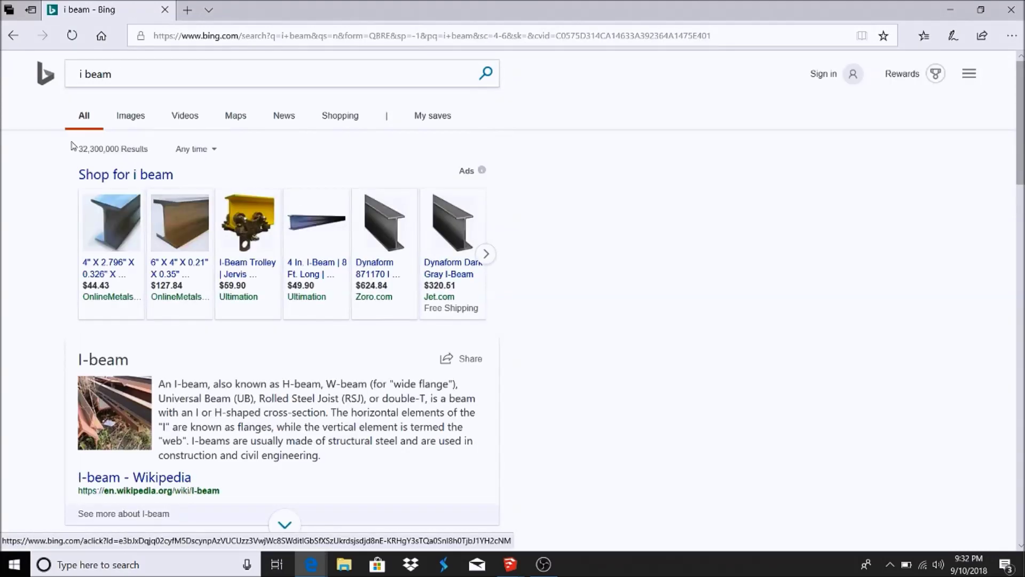
pyautogui.click(138, 117)
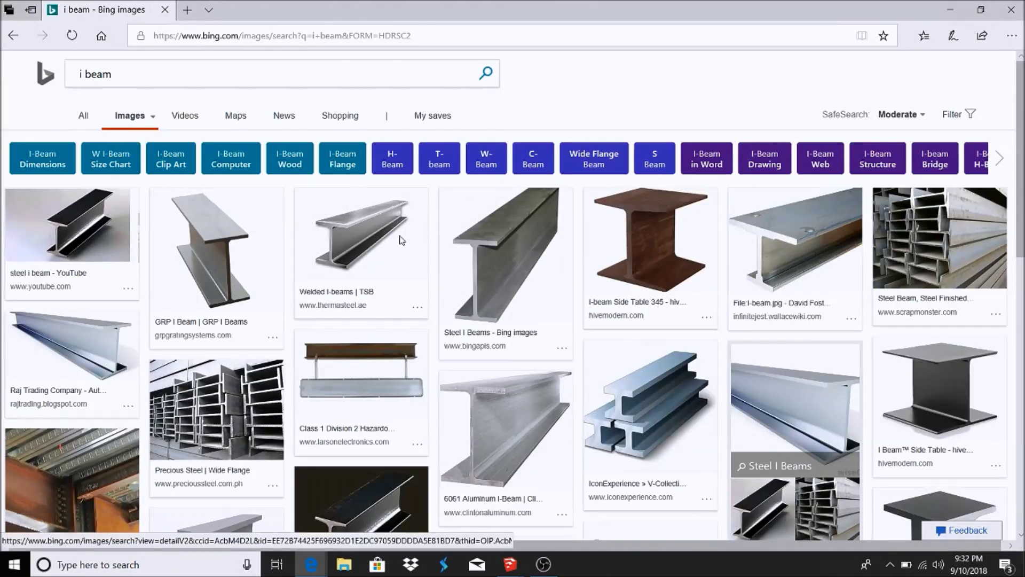
# Browse the I-beam image results for reference on the colour and finish of structural beams
pyautogui.scroll(-3, 355, 235)
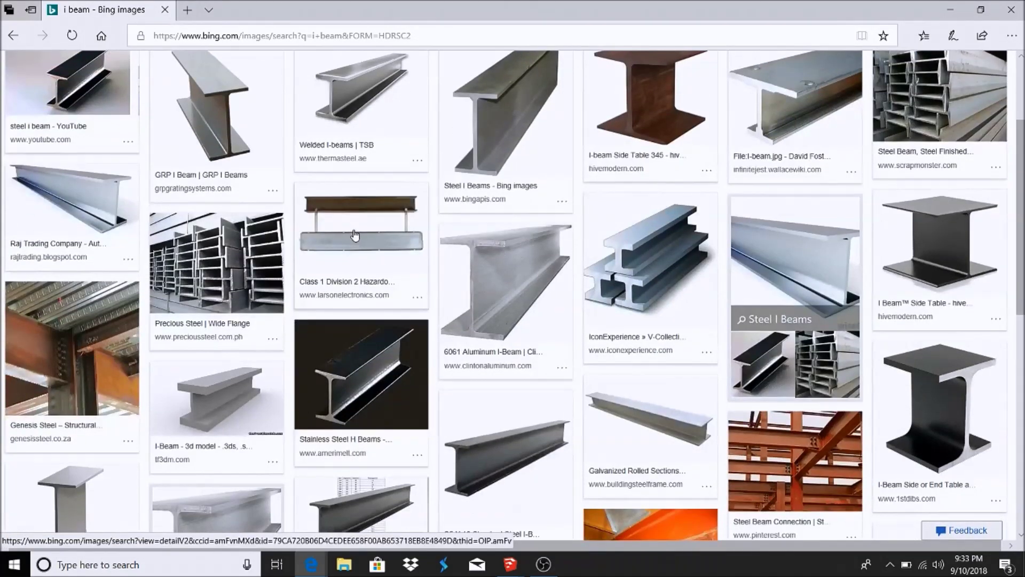
pyautogui.scroll(-7, 355, 235)
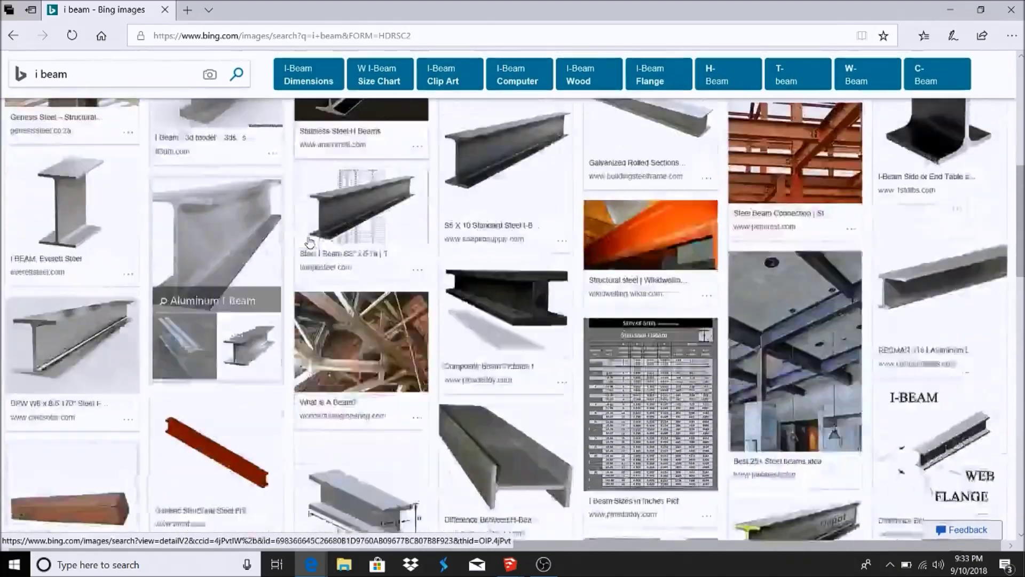
pyautogui.scroll(-6, 310, 241)
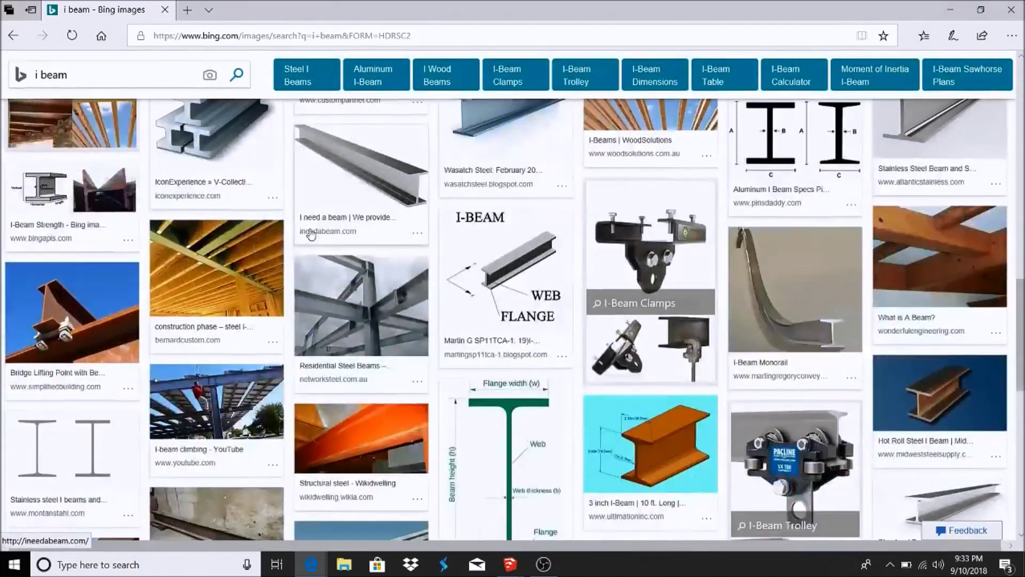
pyautogui.scroll(15, 311, 231)
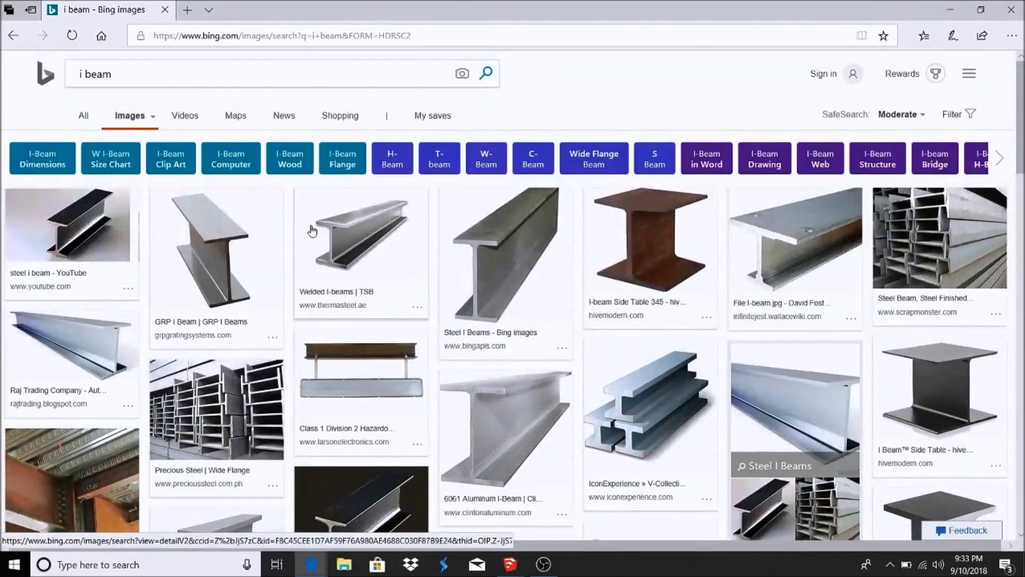
pyautogui.scroll(-2, 312, 230)
pyautogui.scroll(-2, 312, 229)
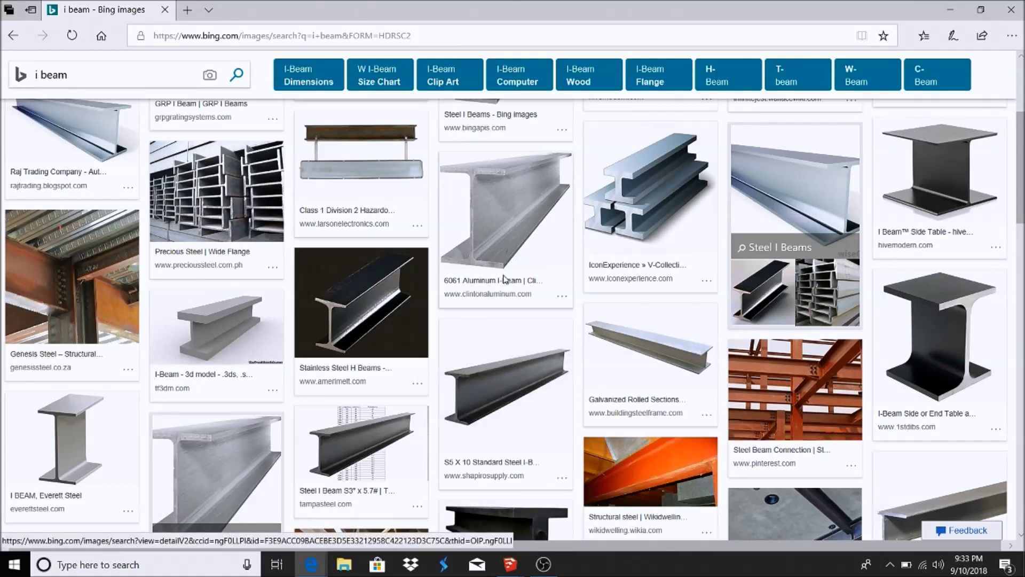
pyautogui.scroll(-3, 486, 202)
pyautogui.scroll(4, 459, 208)
pyautogui.scroll(3, 502, 164)
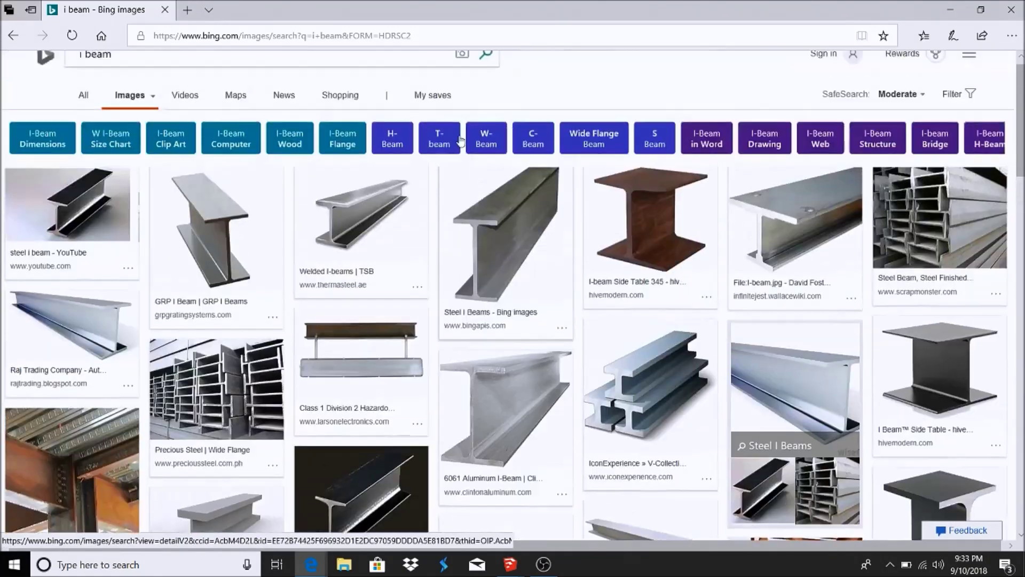
pyautogui.scroll(-4, 292, 180)
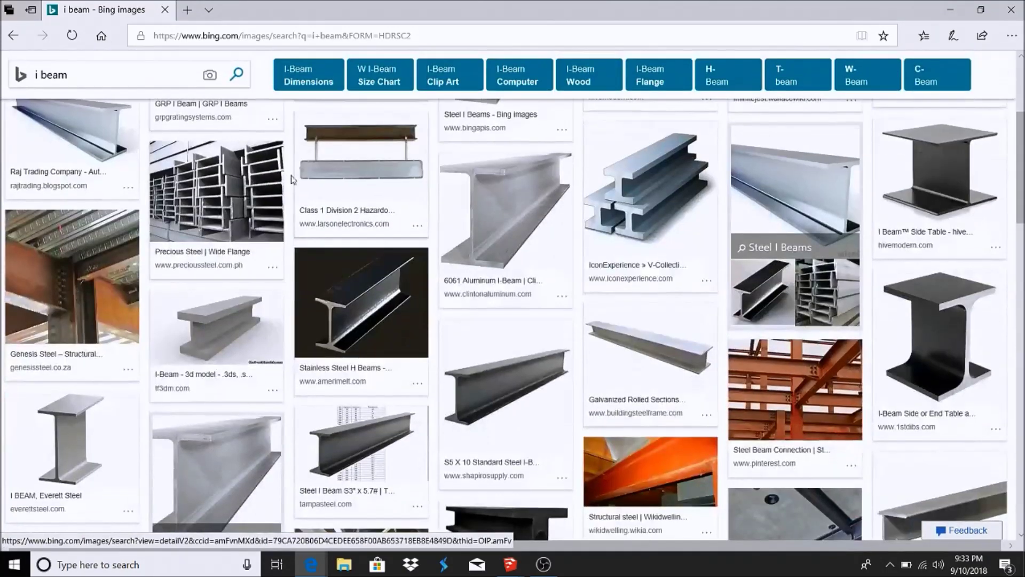
# Examine enlarged images of rusted structural steel, a stainless steel H-beam and roof truss beams, then return to SketchUp
pyautogui.click(70, 258)
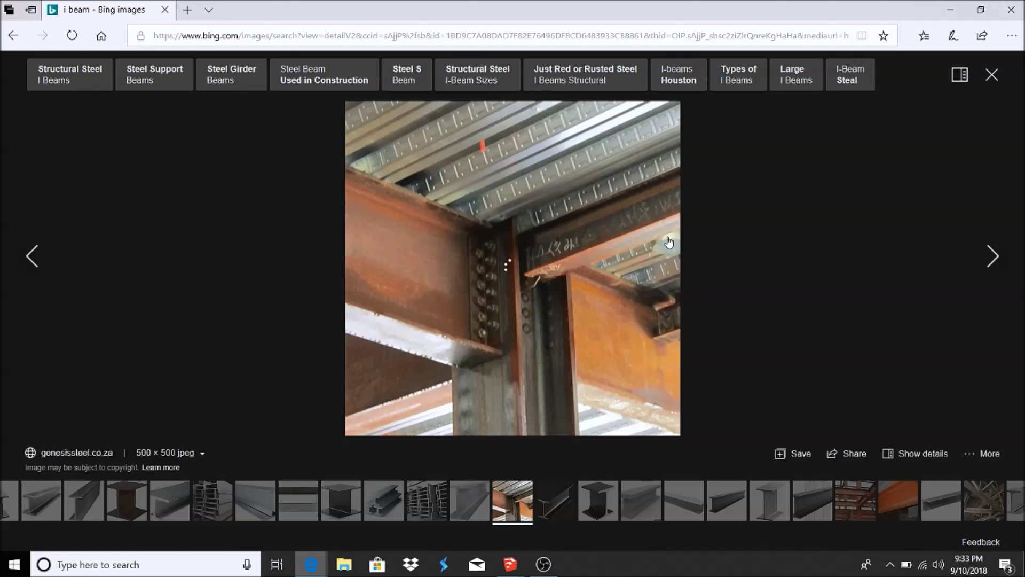
pyautogui.click(991, 74)
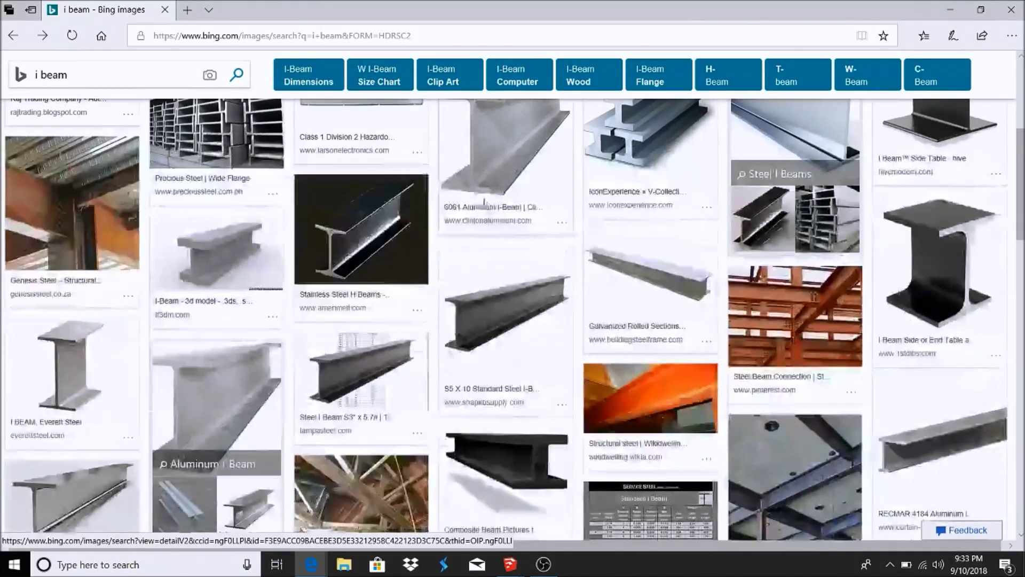
pyautogui.click(361, 208)
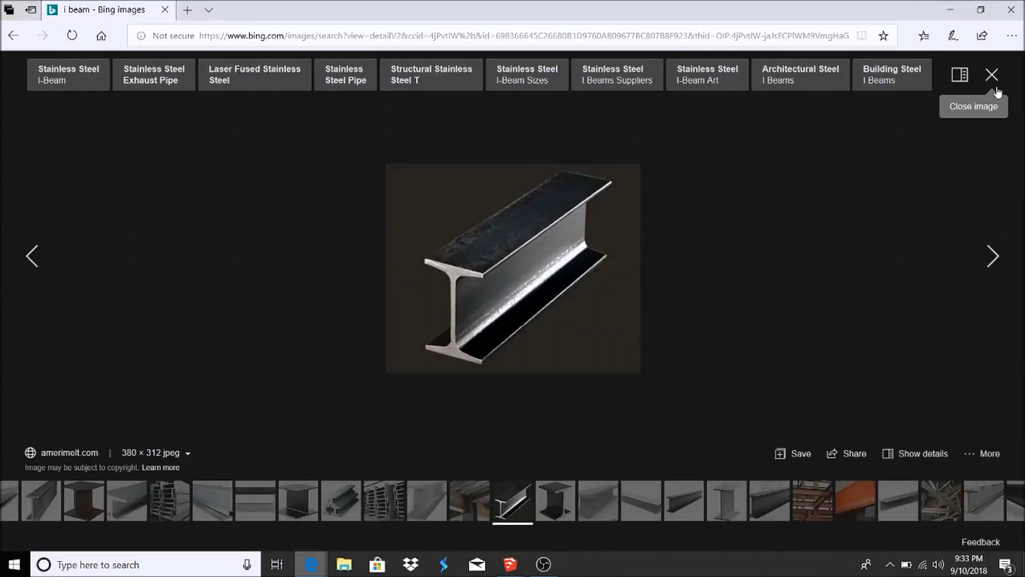
pyautogui.click(992, 76)
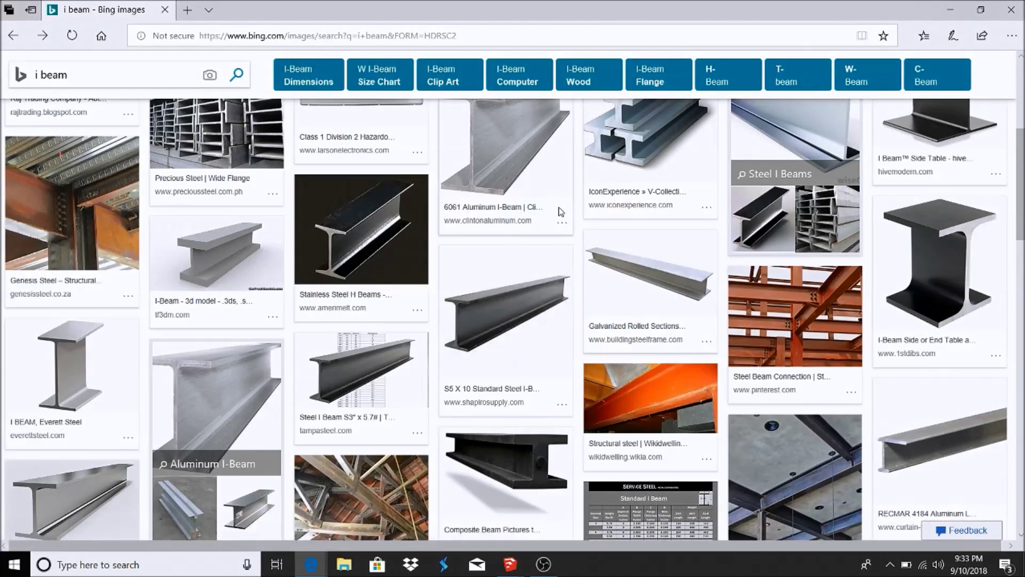
pyautogui.scroll(-3, 561, 208)
pyautogui.click(364, 239)
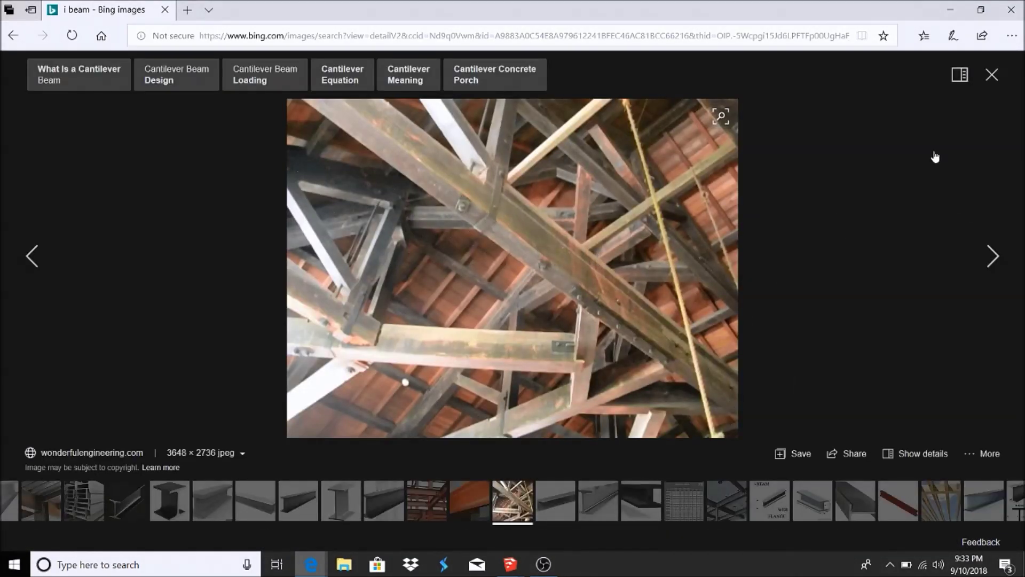
pyautogui.click(949, 10)
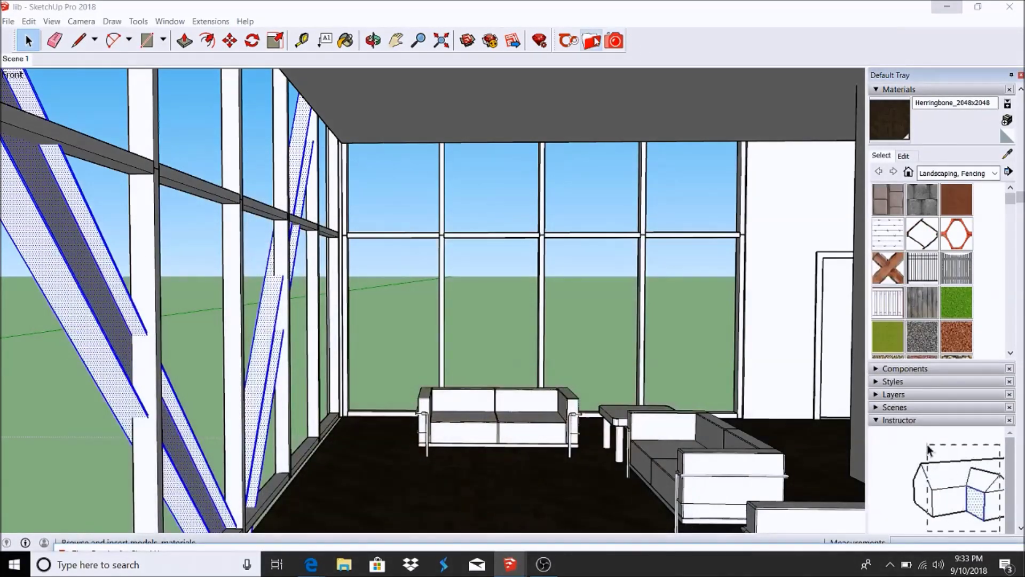
# Download the Scratched Metal Coated material from the 791-800 group of the Thea online repository's Metal category
pyautogui.click(591, 41)
pyautogui.scroll(-1, 110, 341)
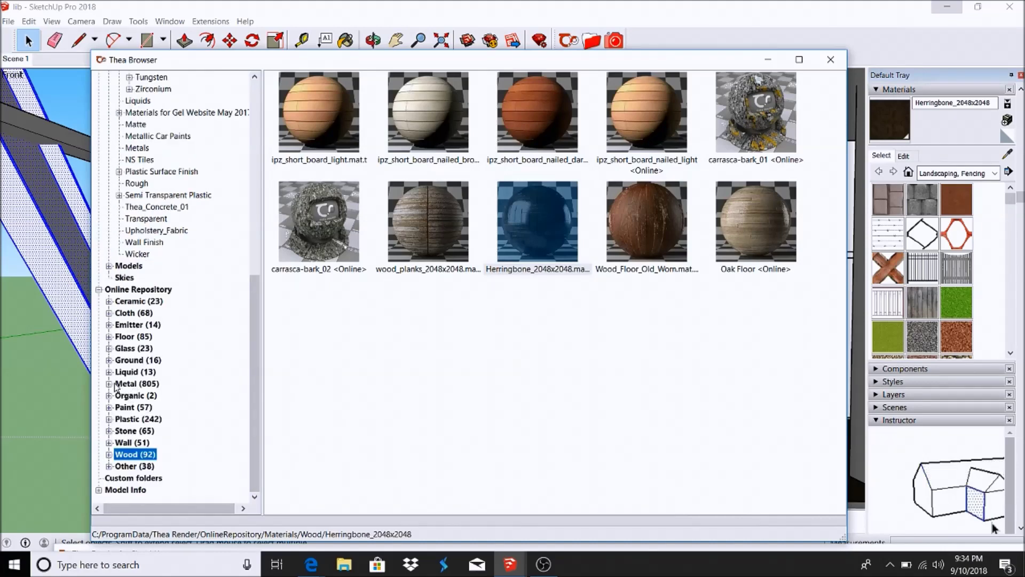
pyautogui.click(109, 386)
pyautogui.scroll(-2, 190, 294)
pyautogui.scroll(-3, 190, 294)
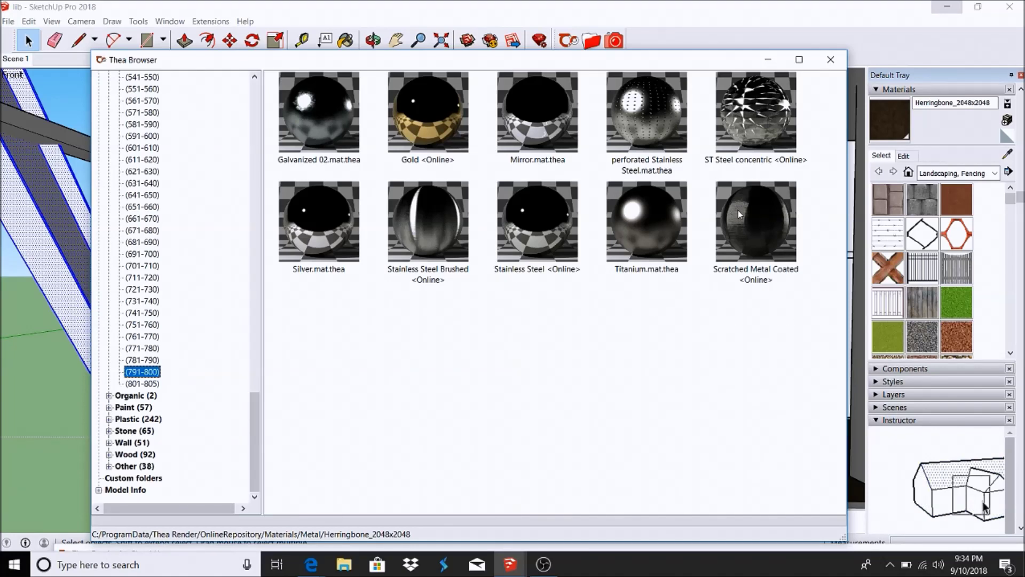
pyautogui.doubleClick(764, 231)
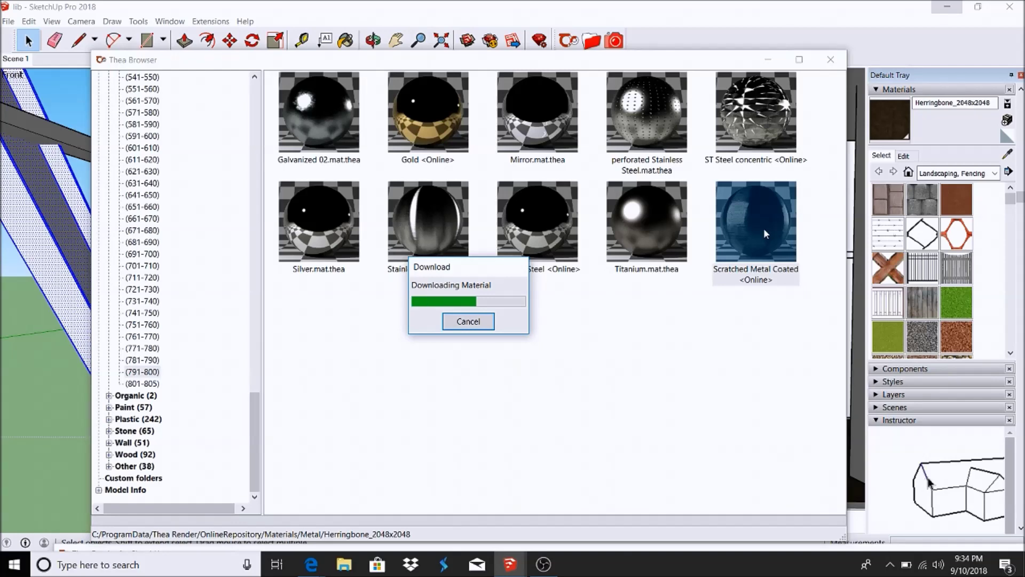
# Paint the selected diagonal beams along the window wall with the Scratched Metal Coated material and clear the selection
pyautogui.click(769, 59)
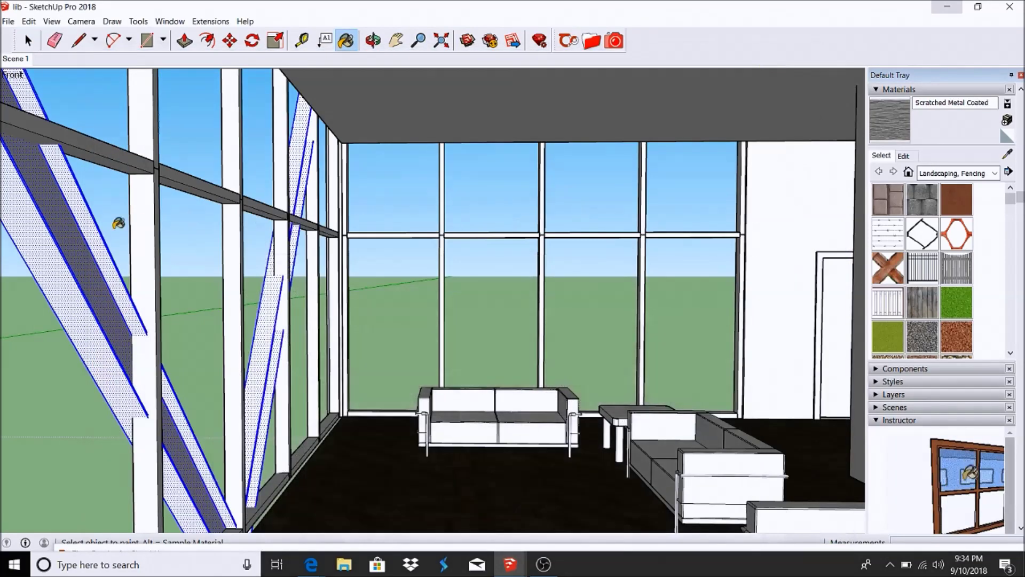
pyautogui.click(83, 238)
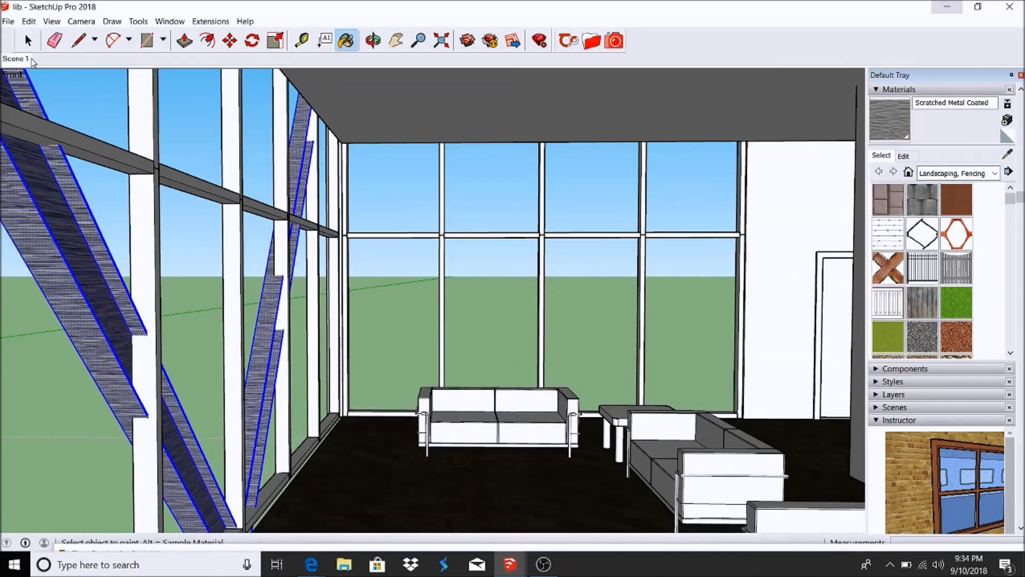
pyautogui.press('space')
pyautogui.click(168, 134)
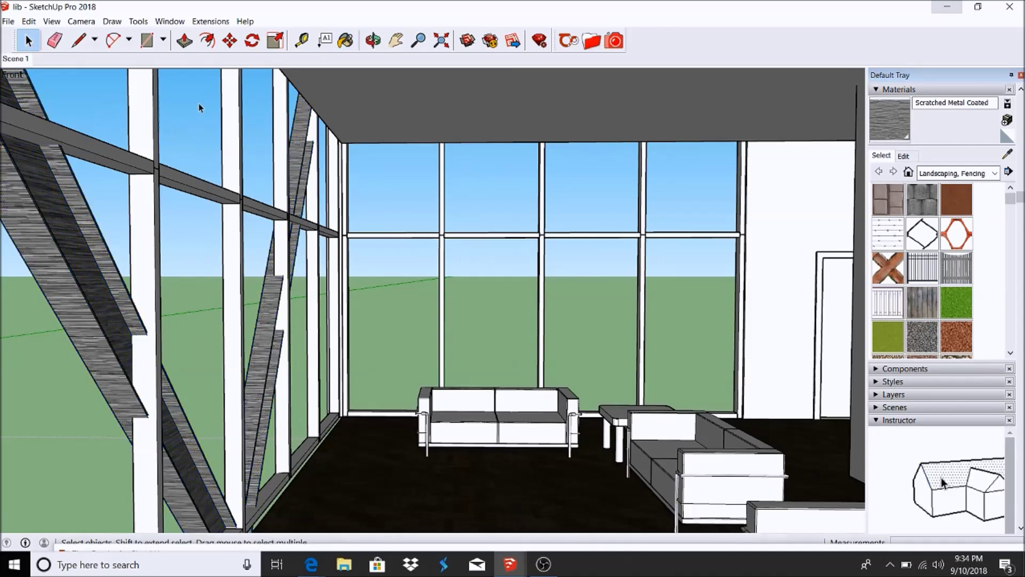
# Return to Scene 1 and paint all faces of the central column with concrete_15 from the Thea_Concrete_01 materials
pyautogui.click(15, 59)
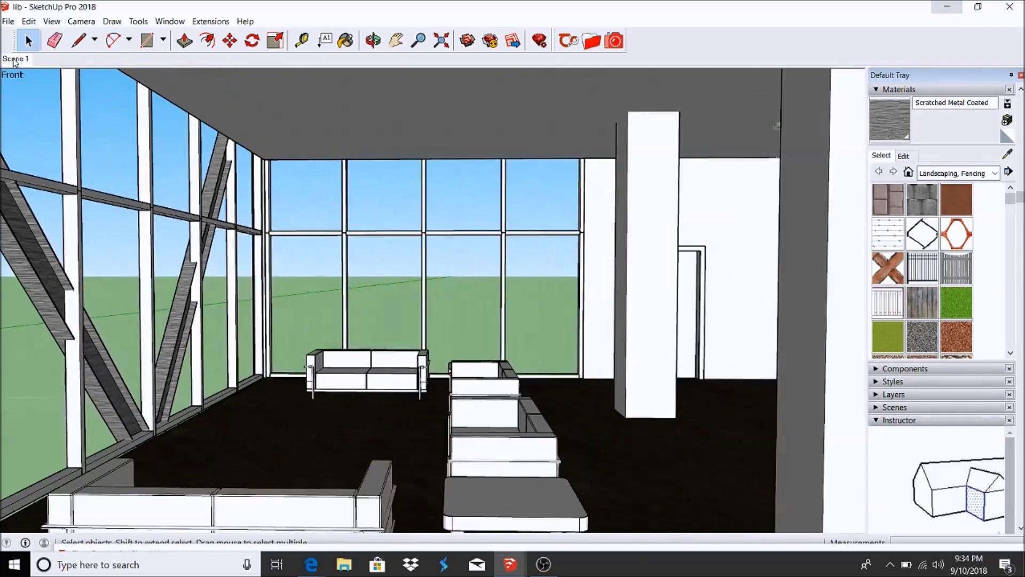
pyautogui.click(508, 155)
pyautogui.doubleClick(508, 155)
pyautogui.tripleClick(509, 155)
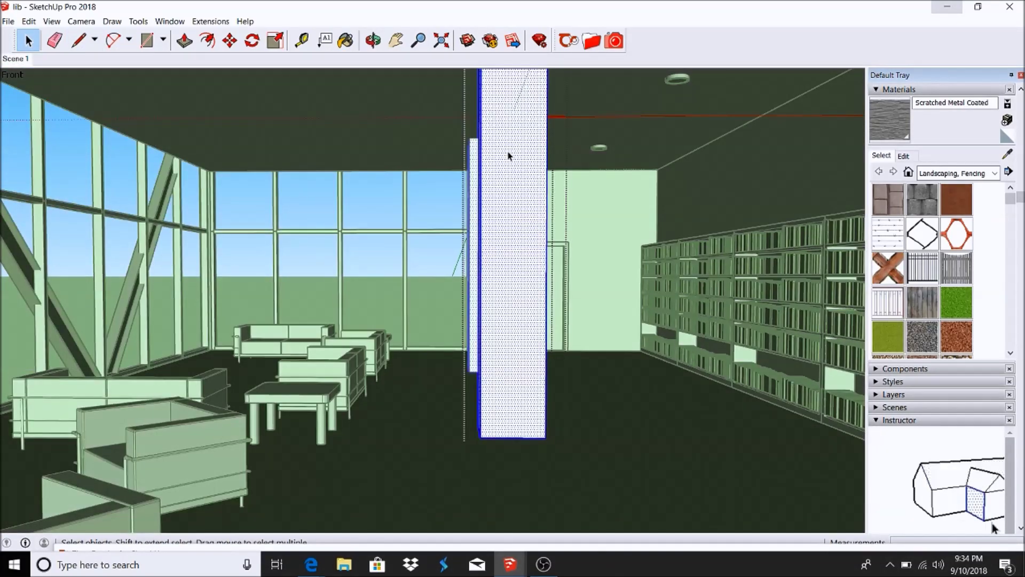
pyautogui.click(568, 40)
pyautogui.moveTo(262, 429); pyautogui.dragTo(255, 158)
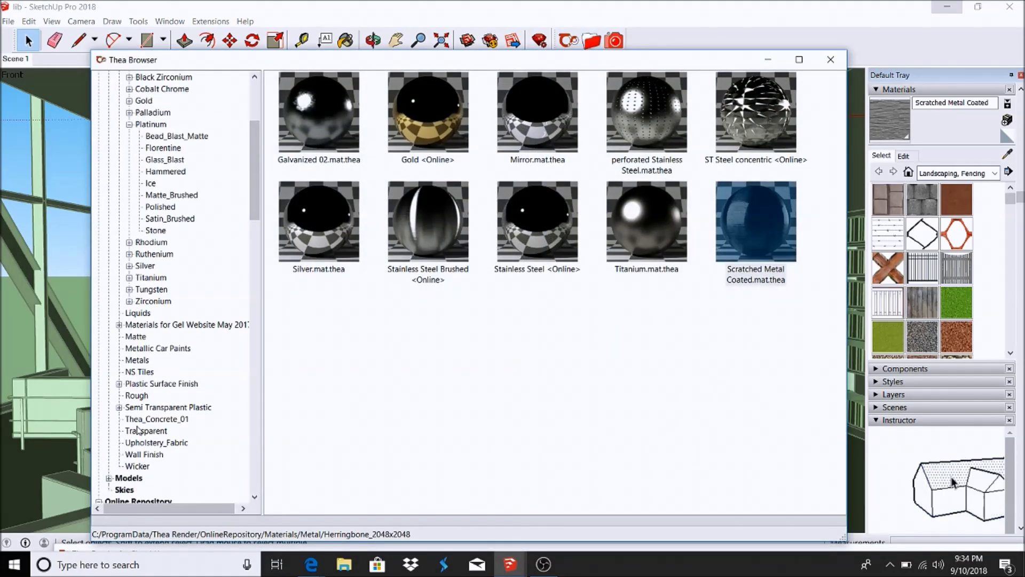
pyautogui.click(169, 418)
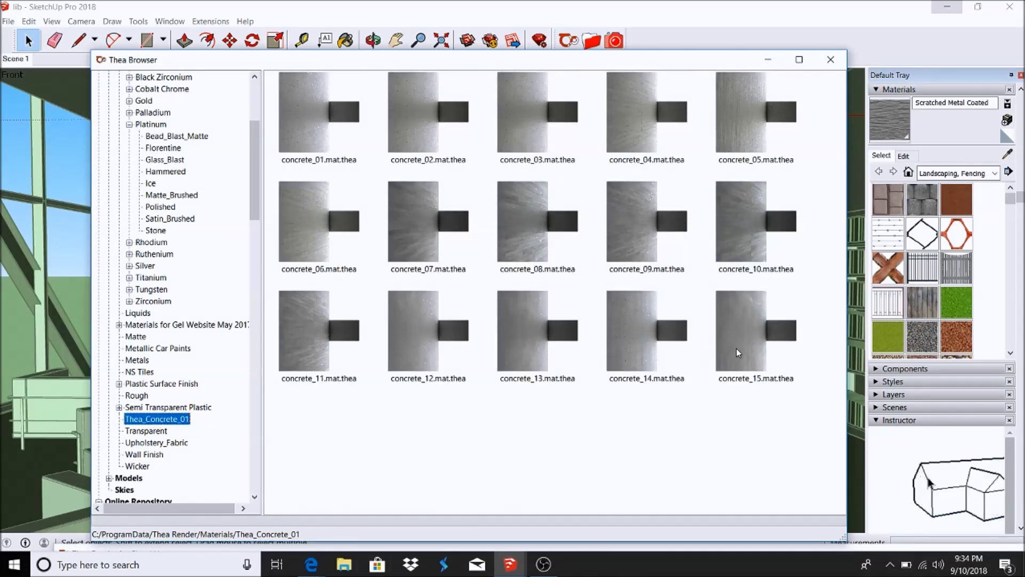
pyautogui.click(740, 320)
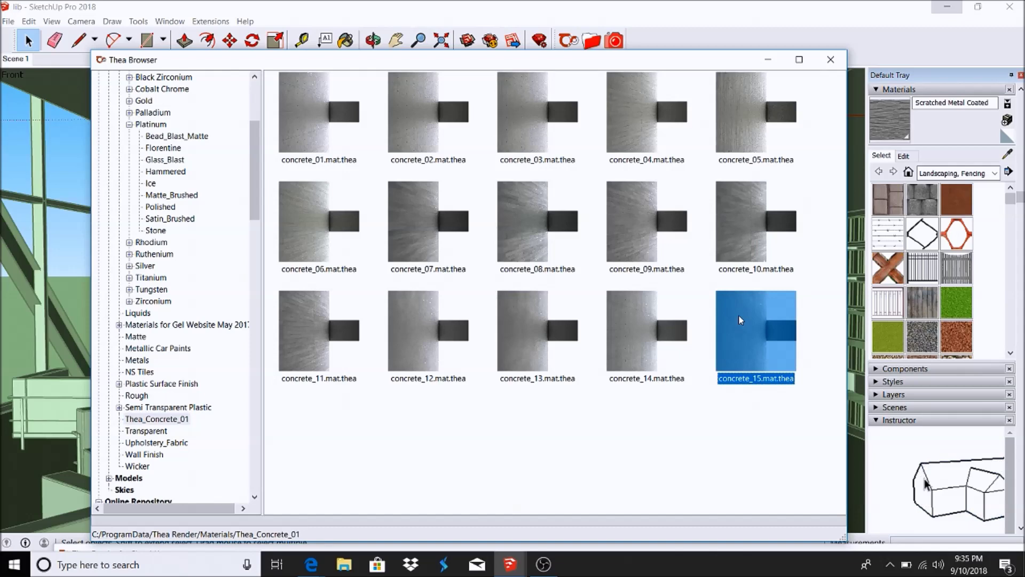
pyautogui.click(769, 59)
pyautogui.click(505, 135)
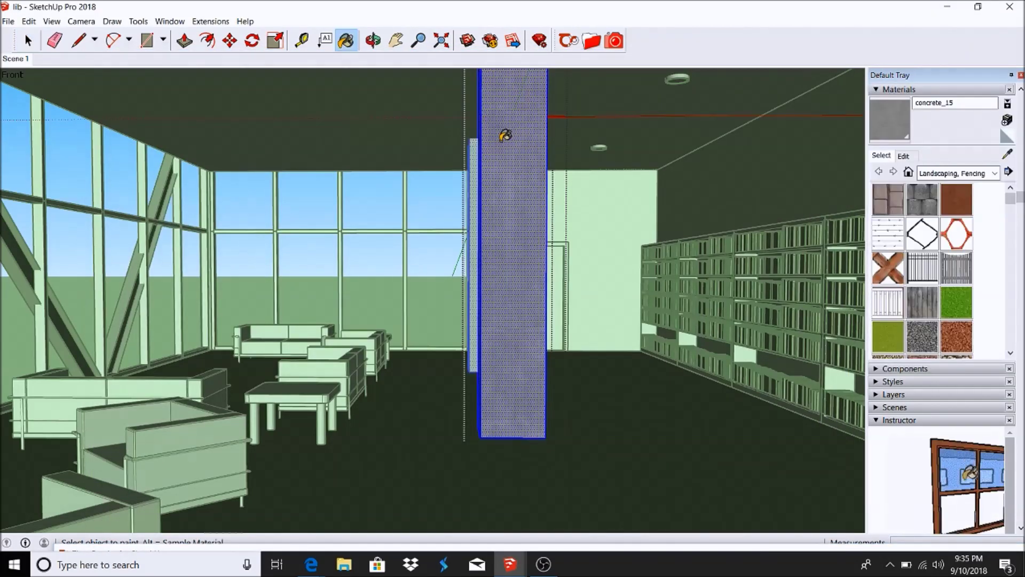
pyautogui.click(29, 40)
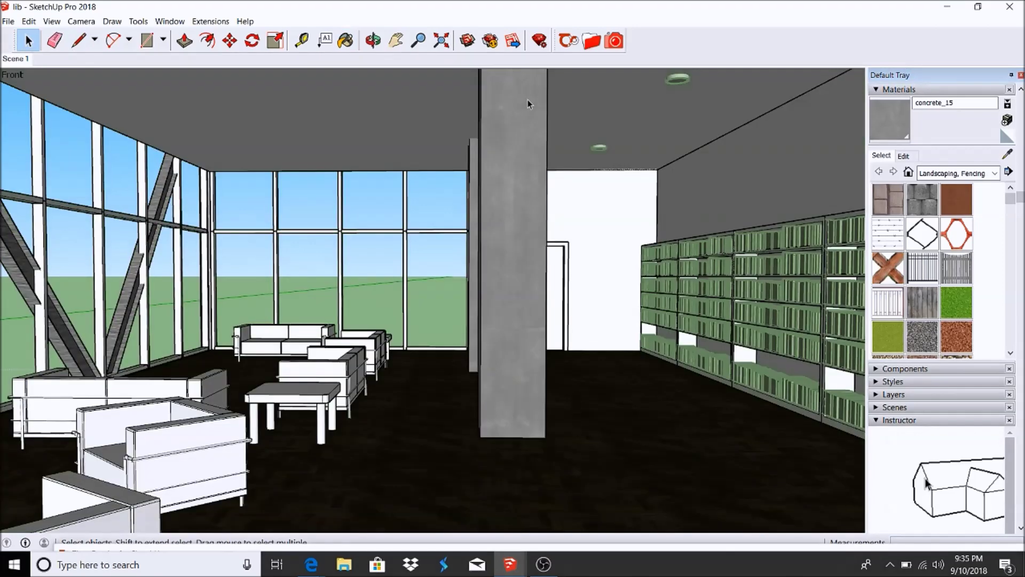
# Load the Wall stone blocks material from the 1-10 group of the Thea online repository's Wall category
pyautogui.doubleClick(730, 195)
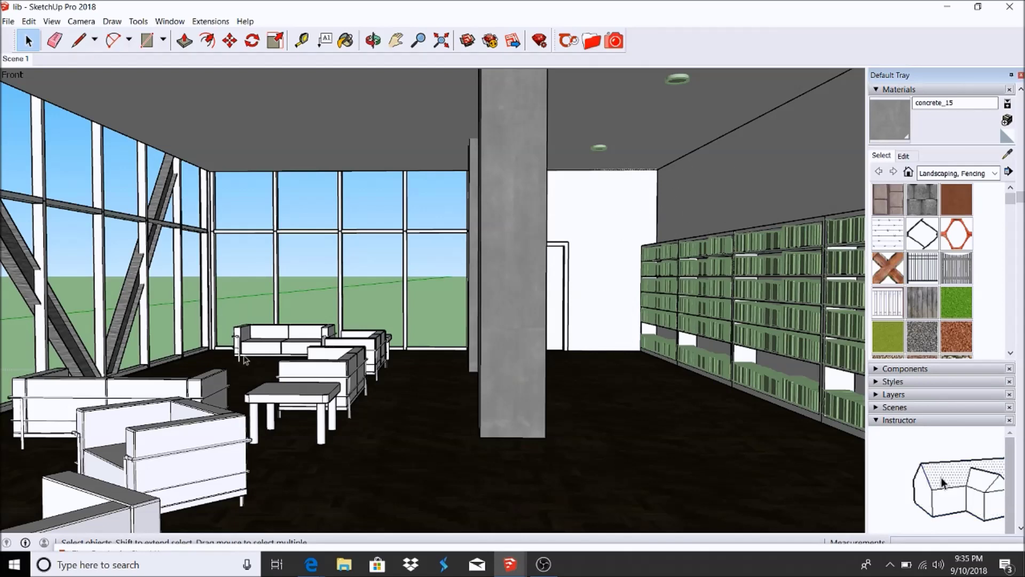
pyautogui.click(591, 40)
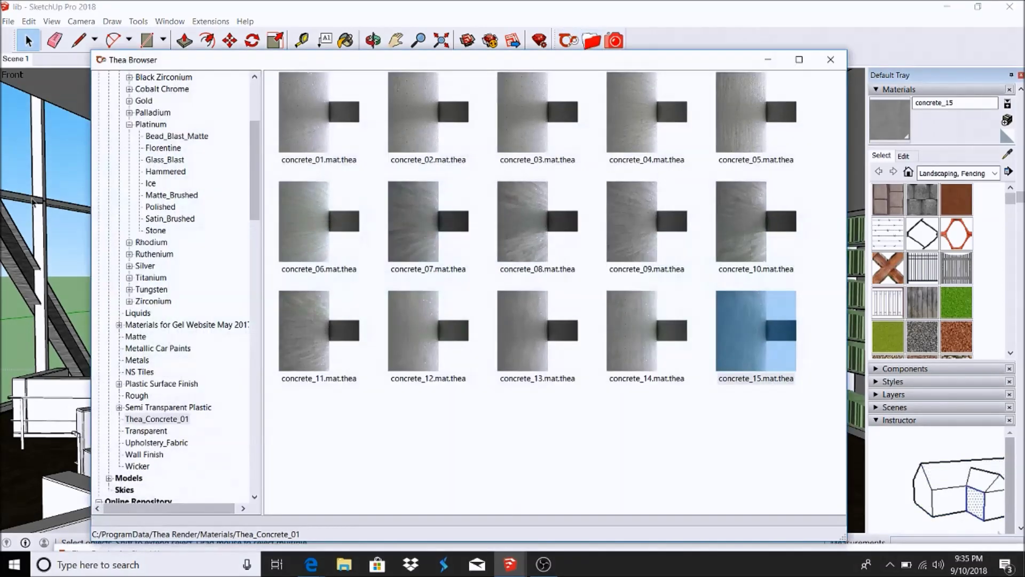
pyautogui.moveTo(255, 170); pyautogui.dragTo(270, 246)
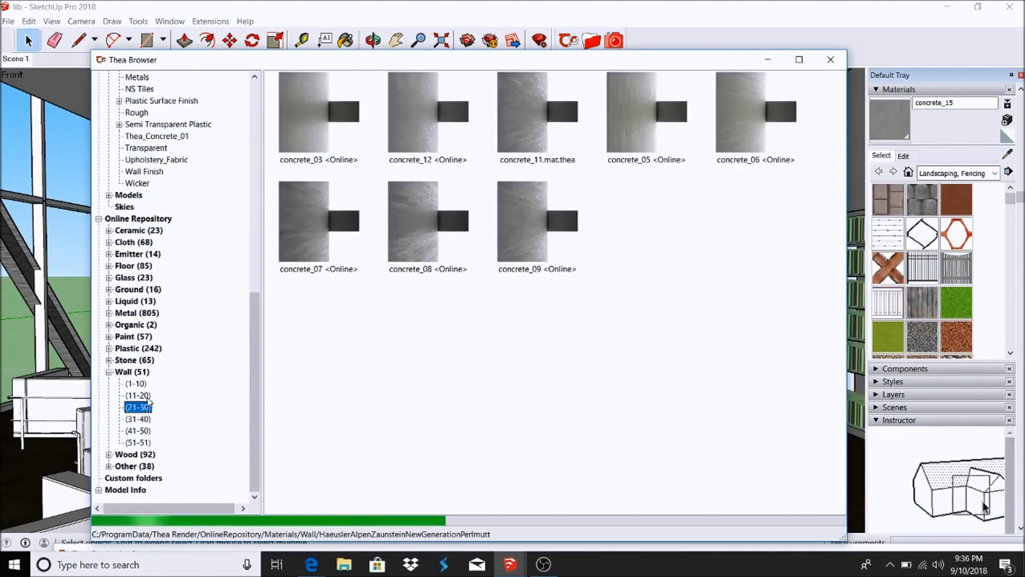
pyautogui.click(138, 383)
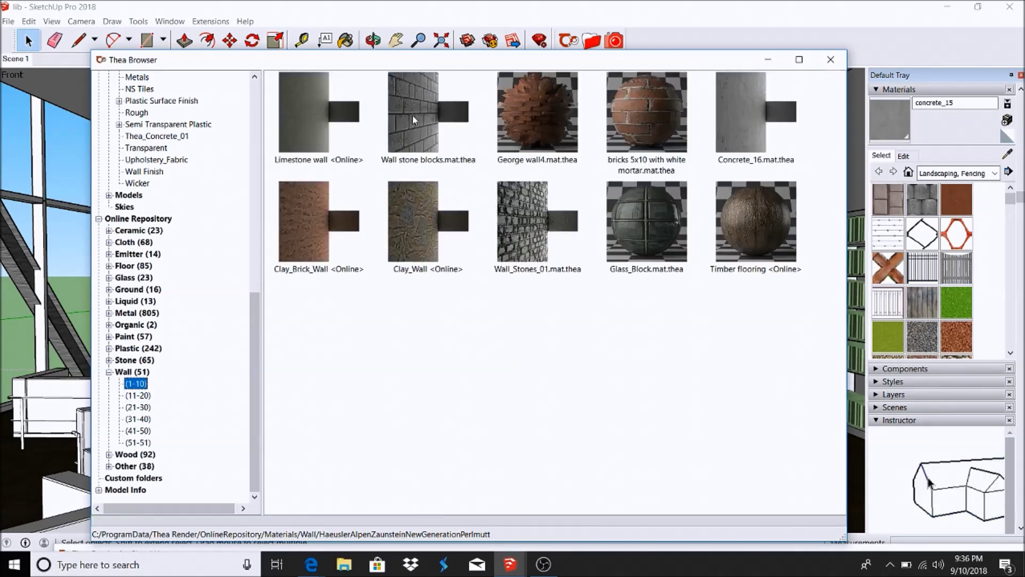
pyautogui.click(412, 114)
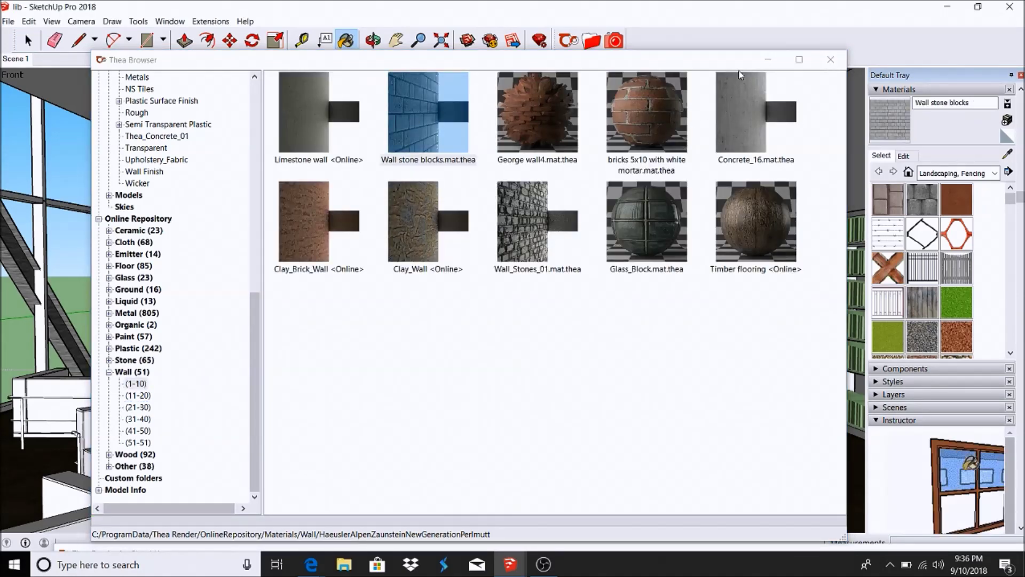
# Paint the wall behind the bookshelves and the wall around the door with Wall stone blocks
pyautogui.click(830, 60)
pyautogui.scroll(2, 801, 161)
pyautogui.click(812, 173)
pyautogui.scroll(2, 747, 197)
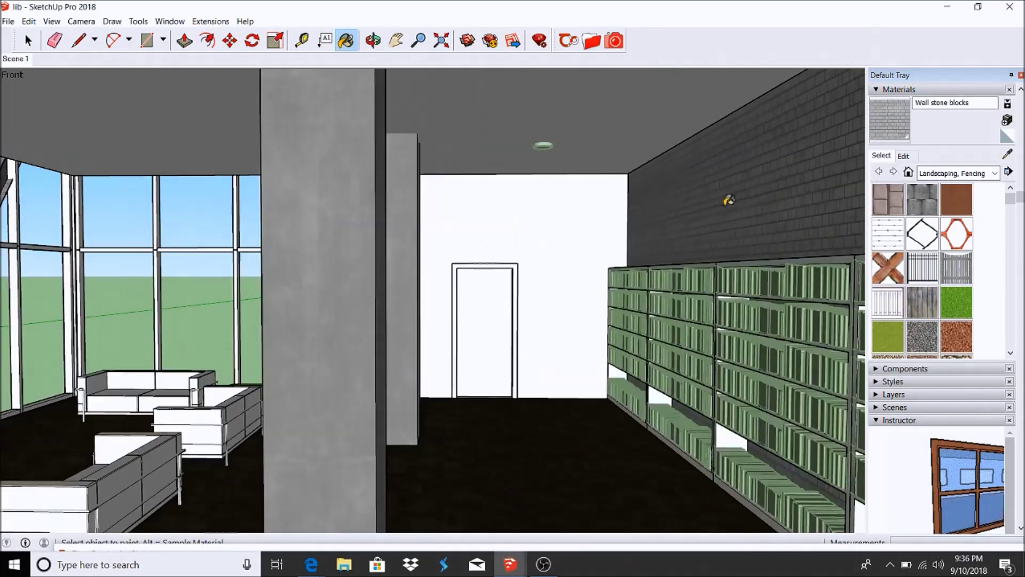
pyautogui.scroll(-2, 751, 194)
pyautogui.click(536, 199)
pyautogui.scroll(2, 571, 163)
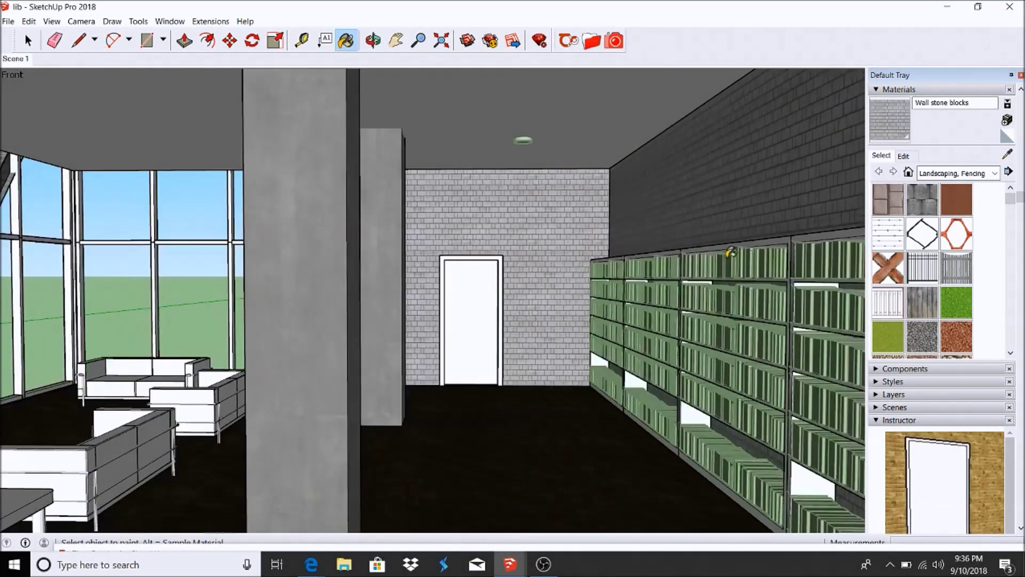
pyautogui.scroll(-4, 654, 228)
pyautogui.press('space')
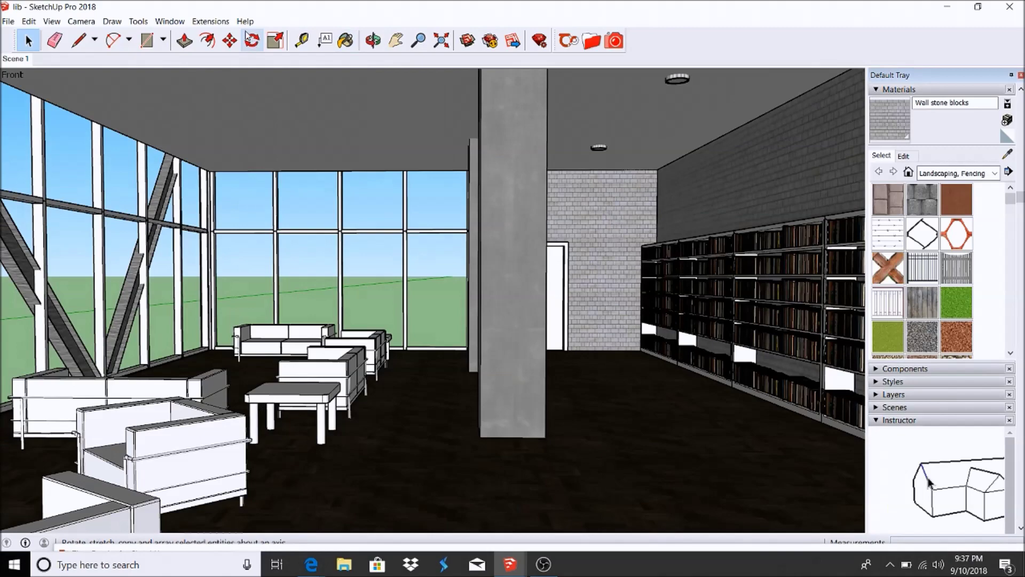
# Focus on the doorway in the stone block wall and open the 3D Warehouse
pyautogui.scroll(2, 749, 202)
pyautogui.scroll(5, 489, 289)
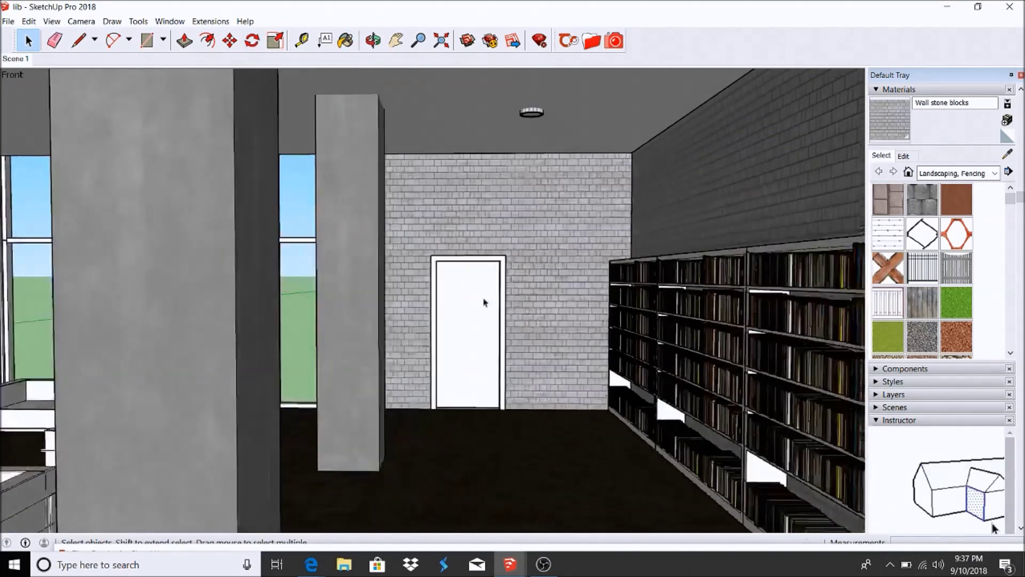
pyautogui.scroll(-3, 474, 249)
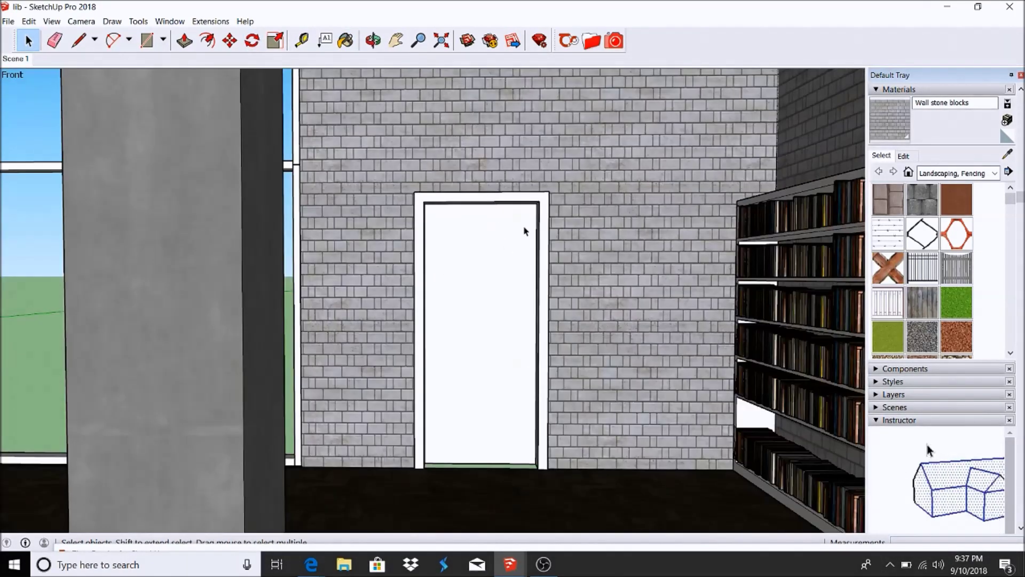
pyautogui.scroll(1, 491, 307)
pyautogui.scroll(2, 496, 243)
pyautogui.scroll(-2, 577, 234)
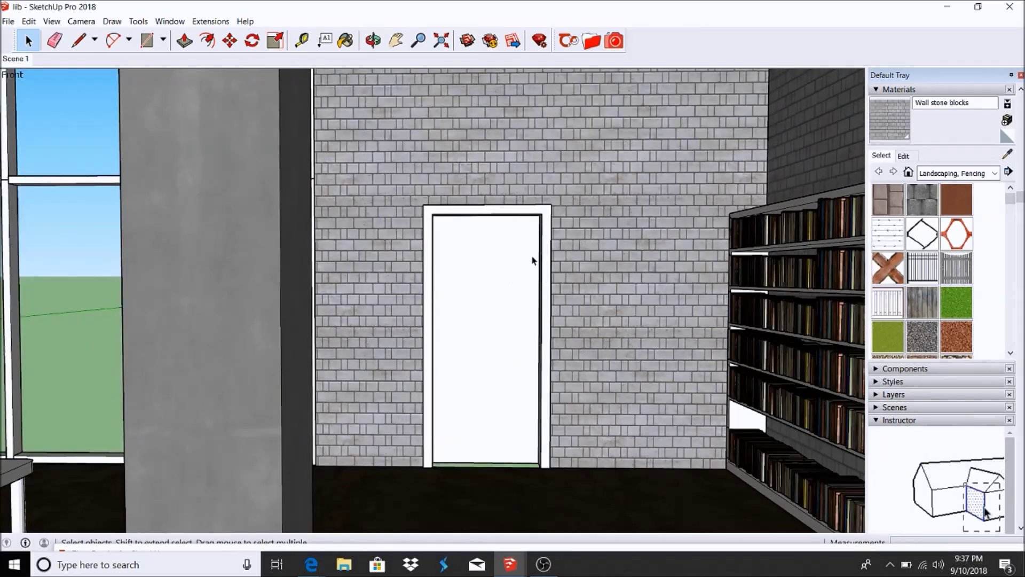
pyautogui.click(8, 21)
pyautogui.click(232, 161)
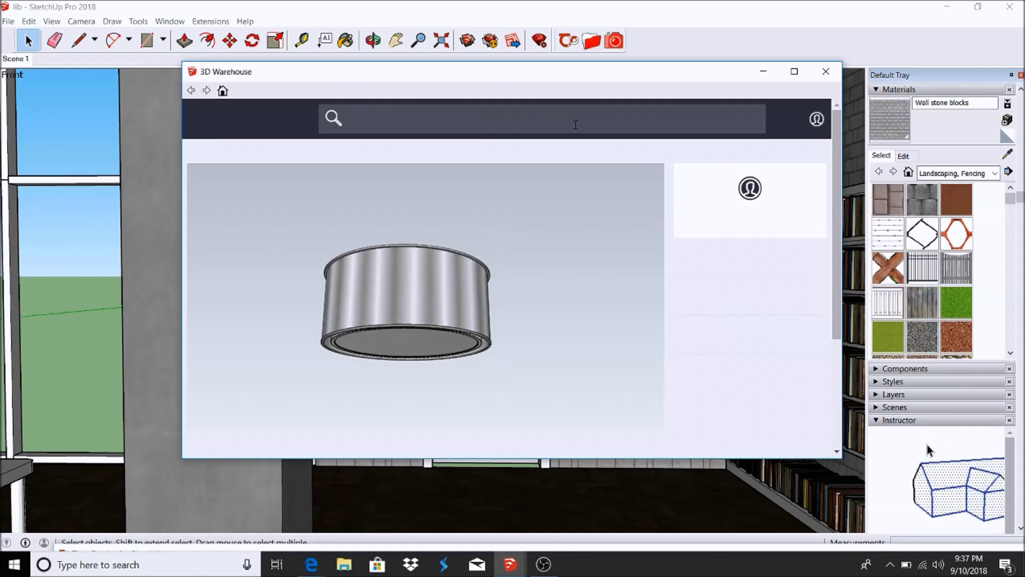
# Search the 3D Warehouse for "emitter"
pyautogui.write('mi')
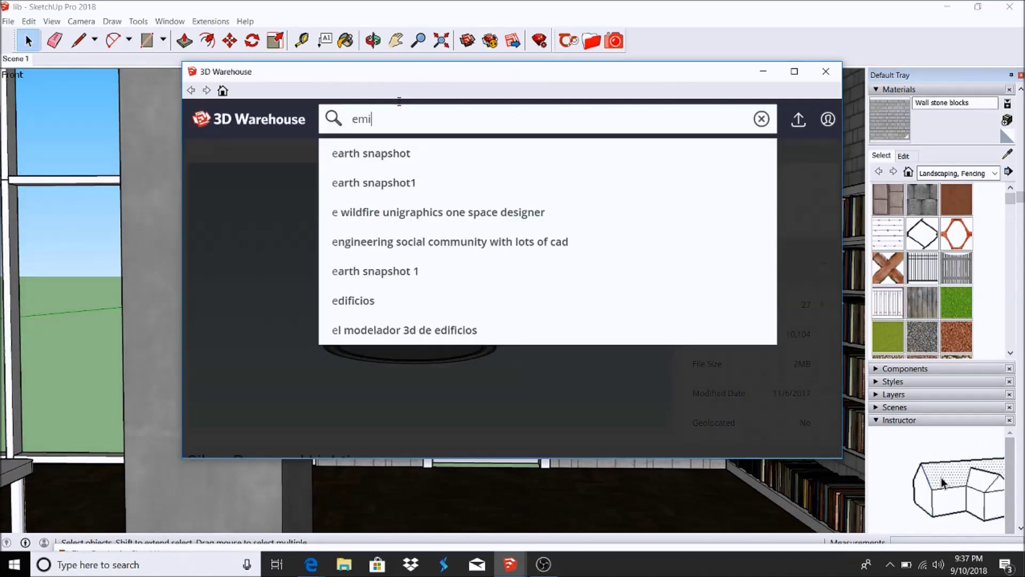
pyautogui.write('tter')
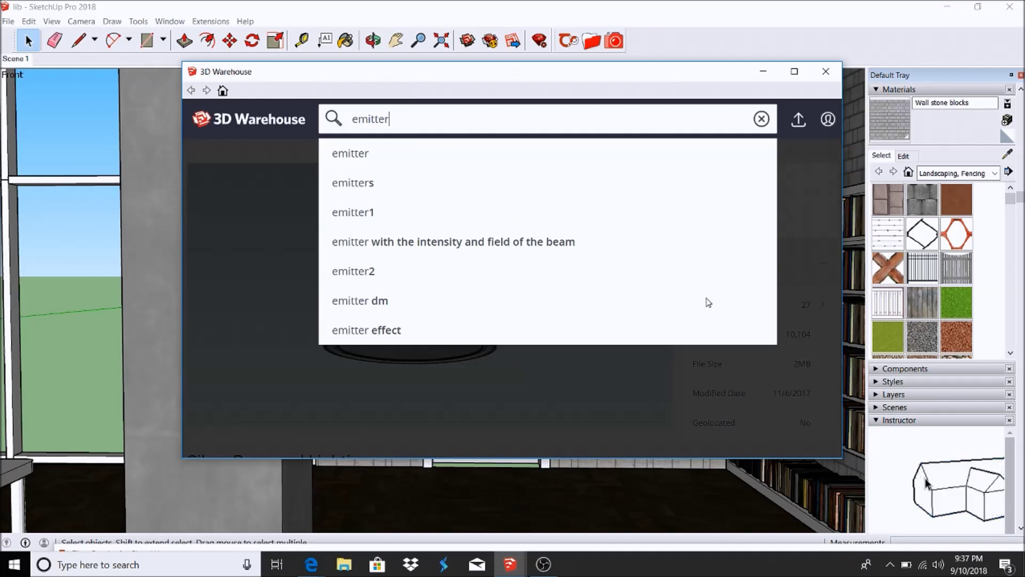
pyautogui.press('Return')
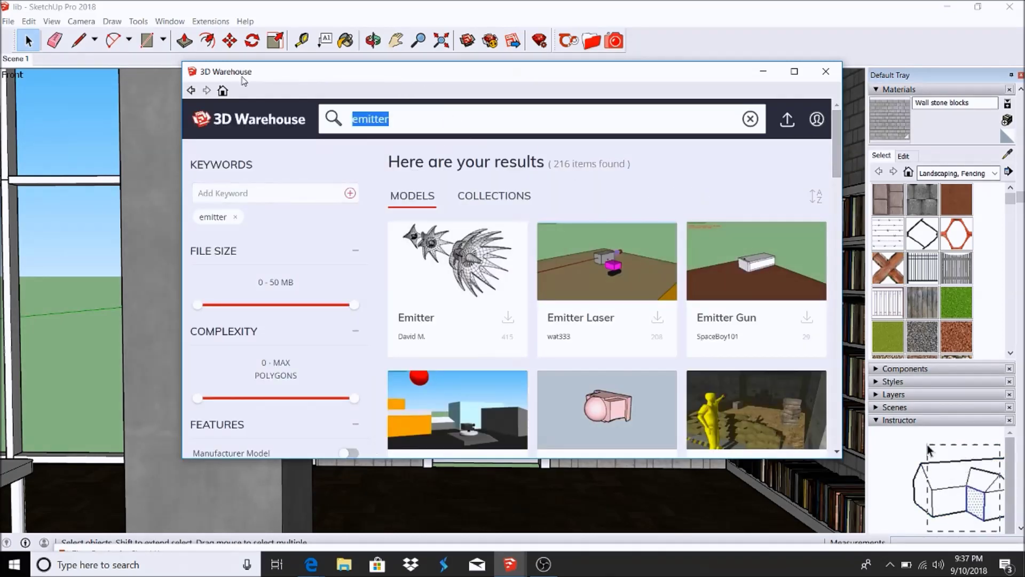
# Search the 3D Warehouse for "exit", load the Exit Sign directly into the model above the door, and return to Scene 1
pyautogui.write('exit')
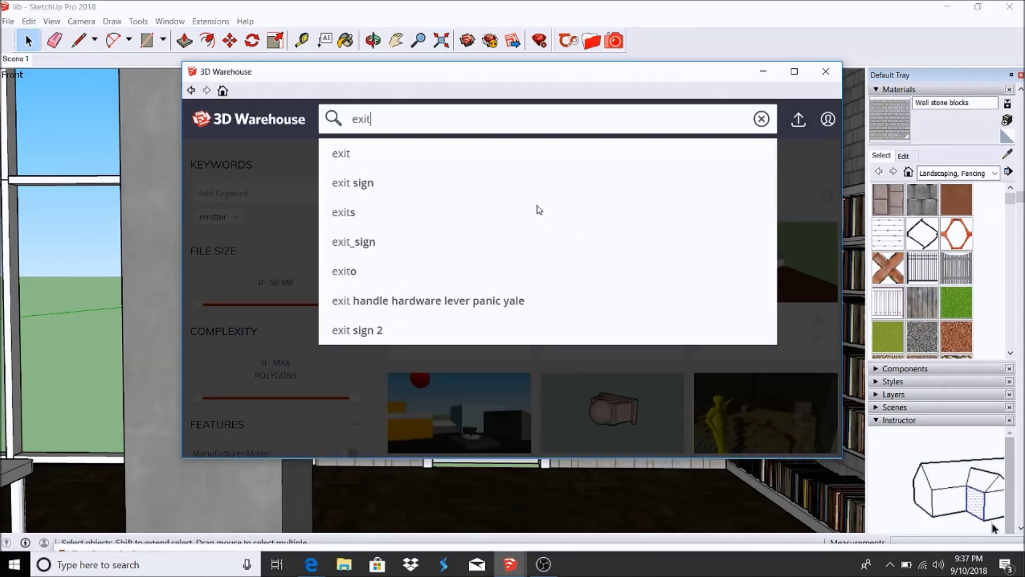
pyautogui.press('Return')
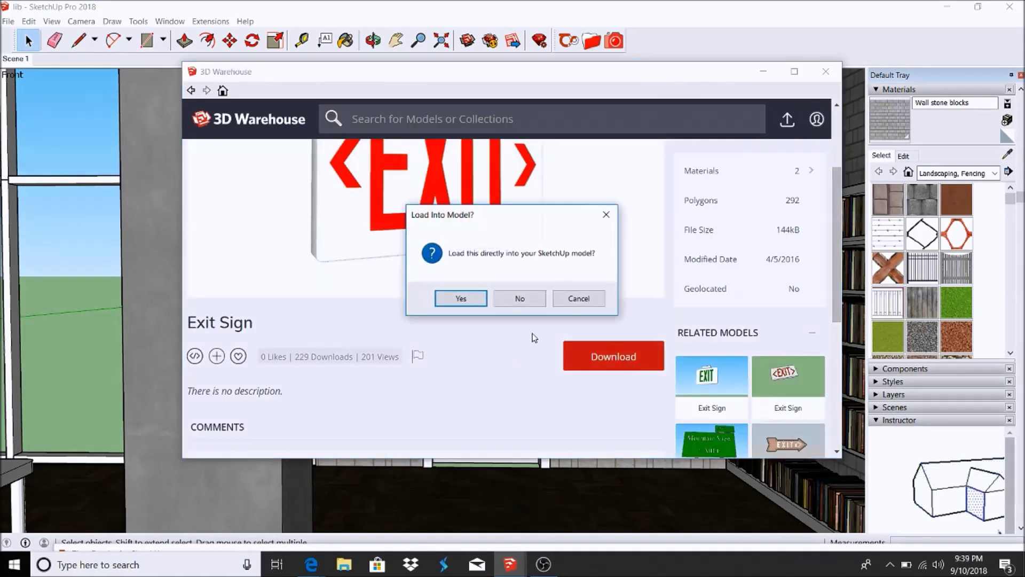
pyautogui.click(460, 298)
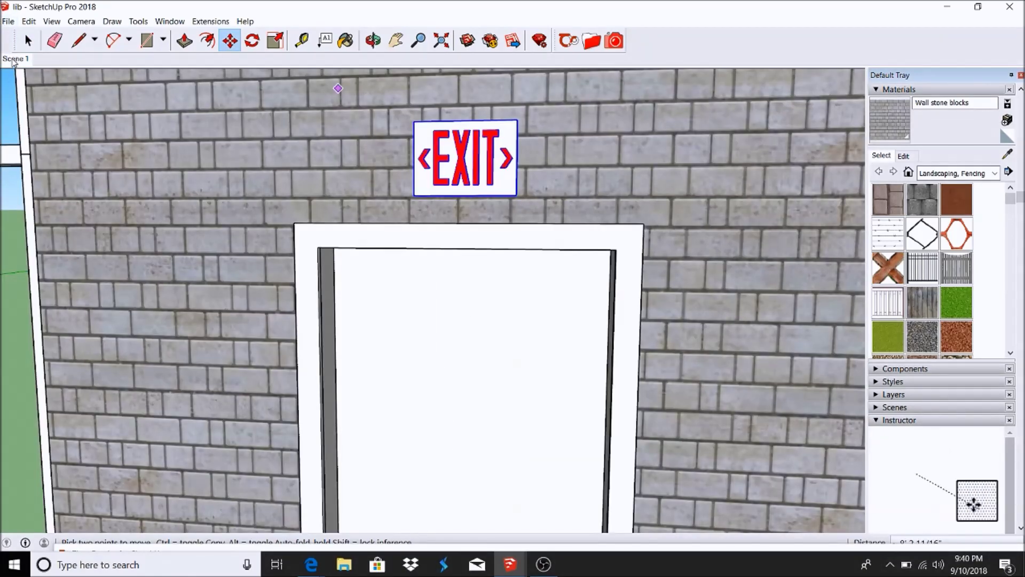
pyautogui.click(13, 55)
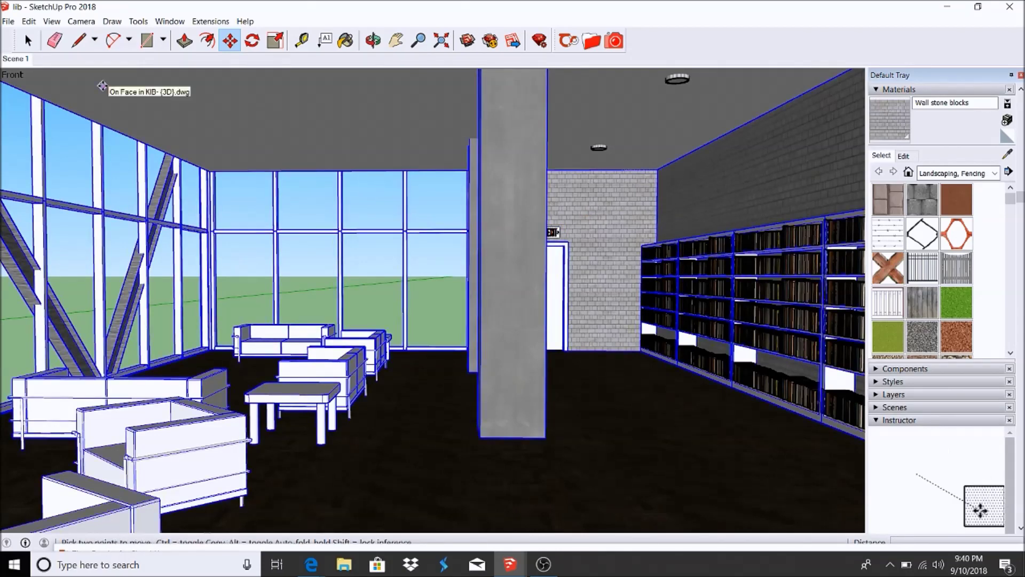
pyautogui.press('space')
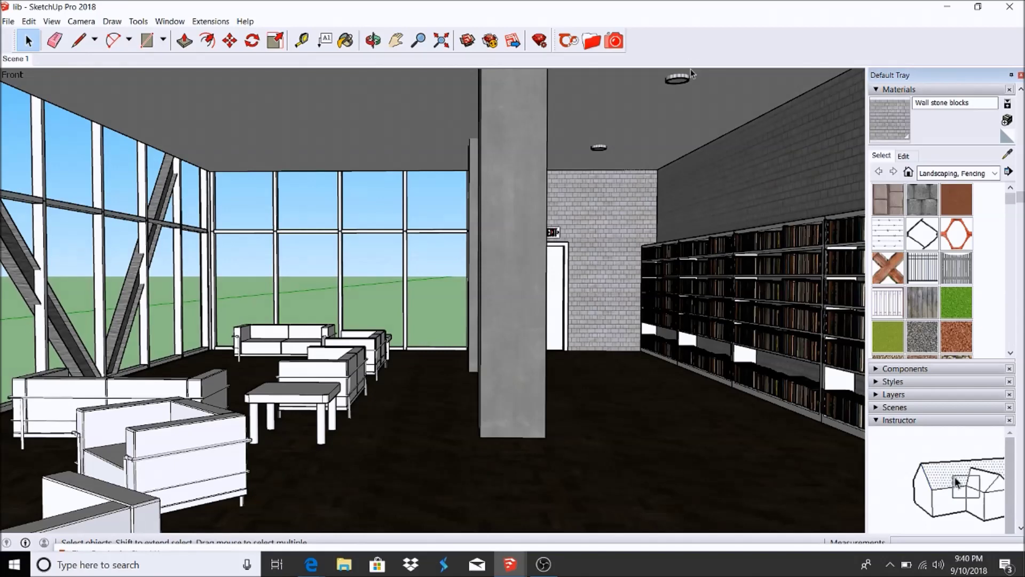
# Open the nearer ceiling light for editing and paint its underside face with the Fluorescent 65W mid emitter from the Thea online repository
pyautogui.scroll(5, 690, 69)
pyautogui.click(671, 98)
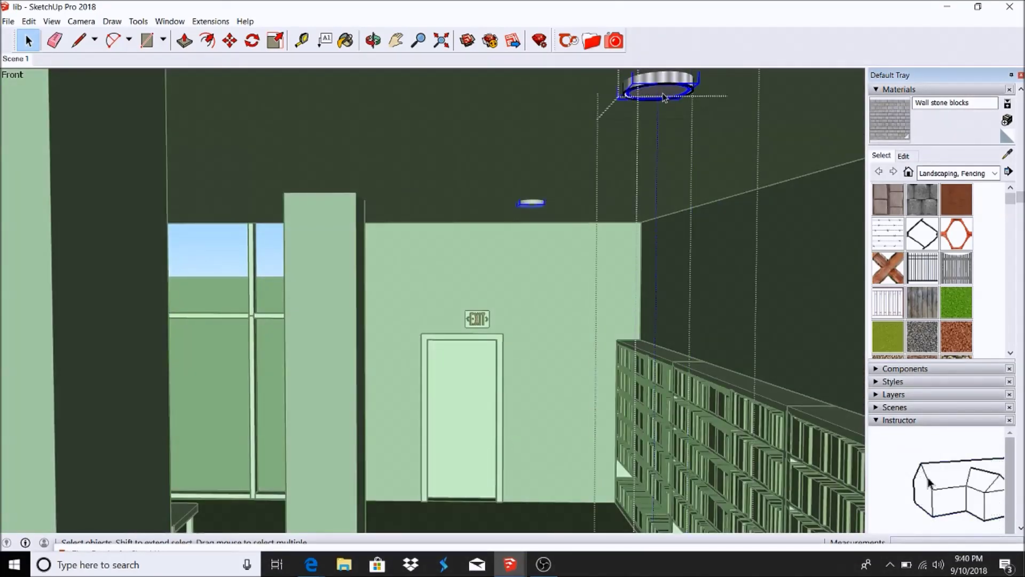
pyautogui.scroll(1, 664, 95)
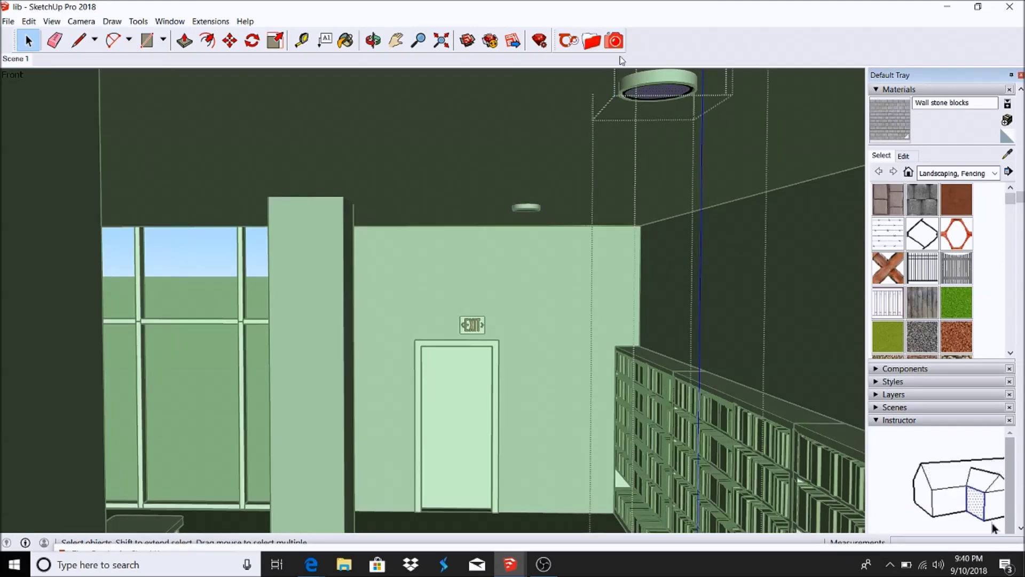
pyautogui.click(591, 41)
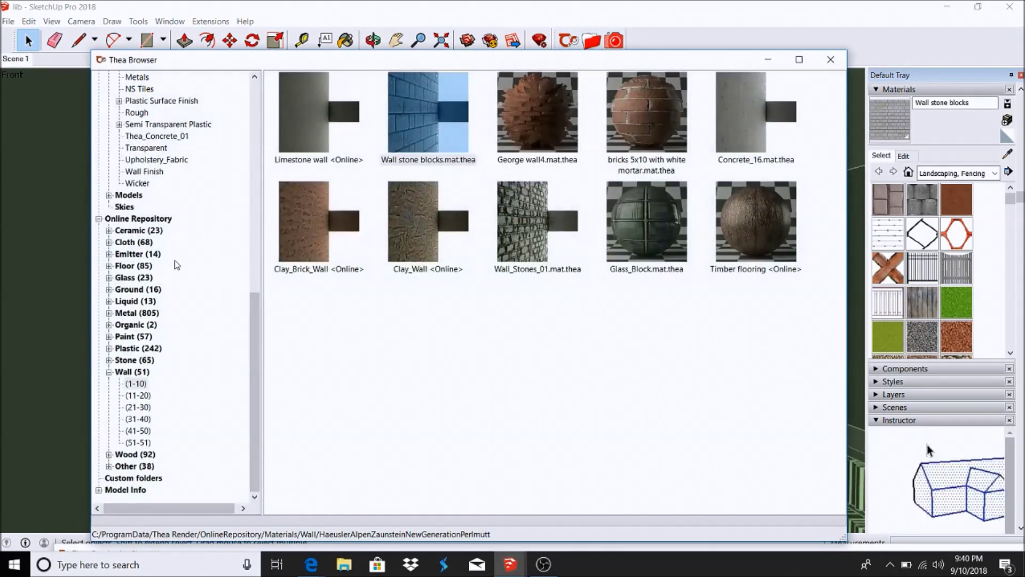
pyautogui.click(109, 253)
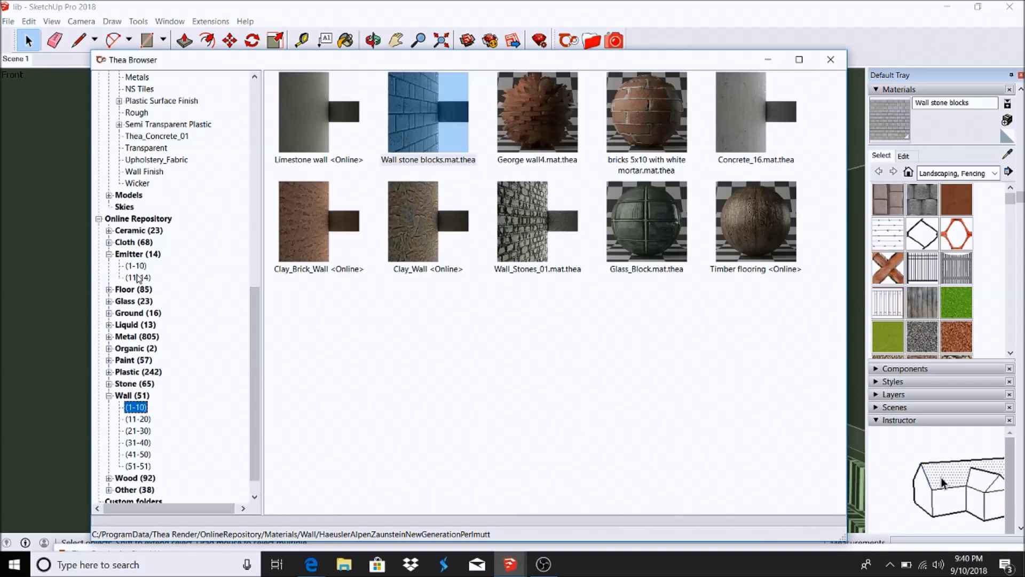
pyautogui.click(138, 277)
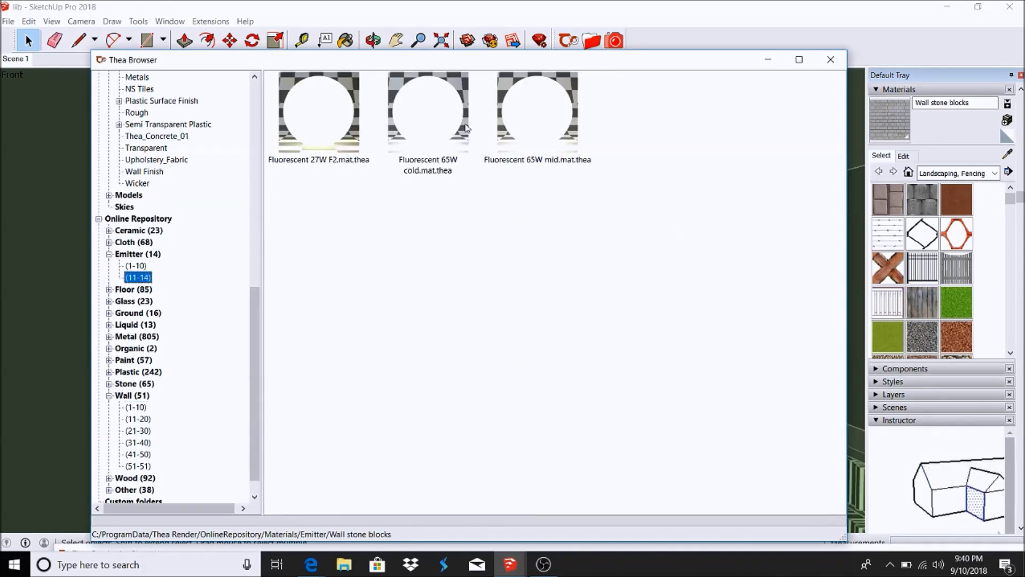
pyautogui.click(136, 266)
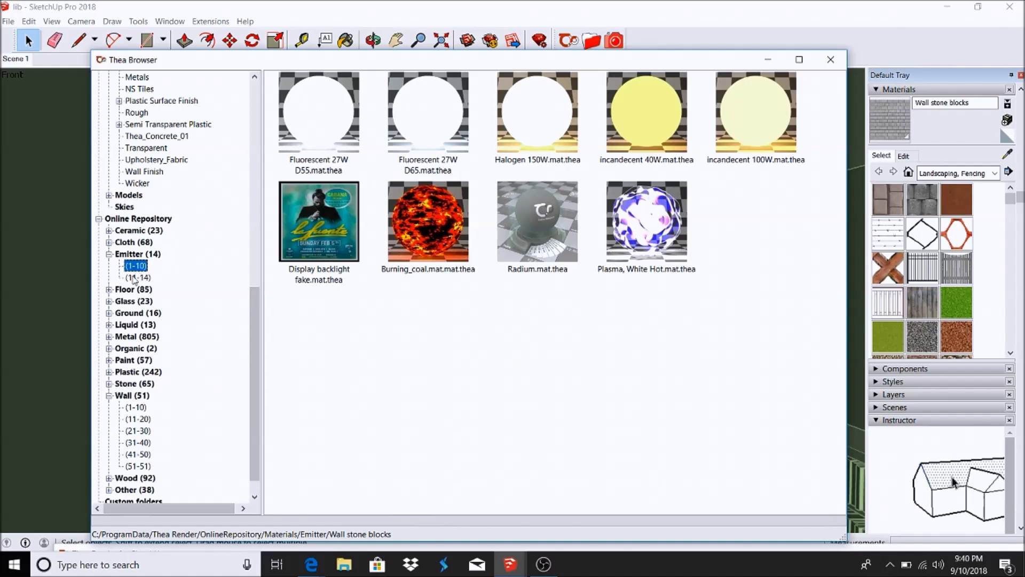
pyautogui.click(134, 277)
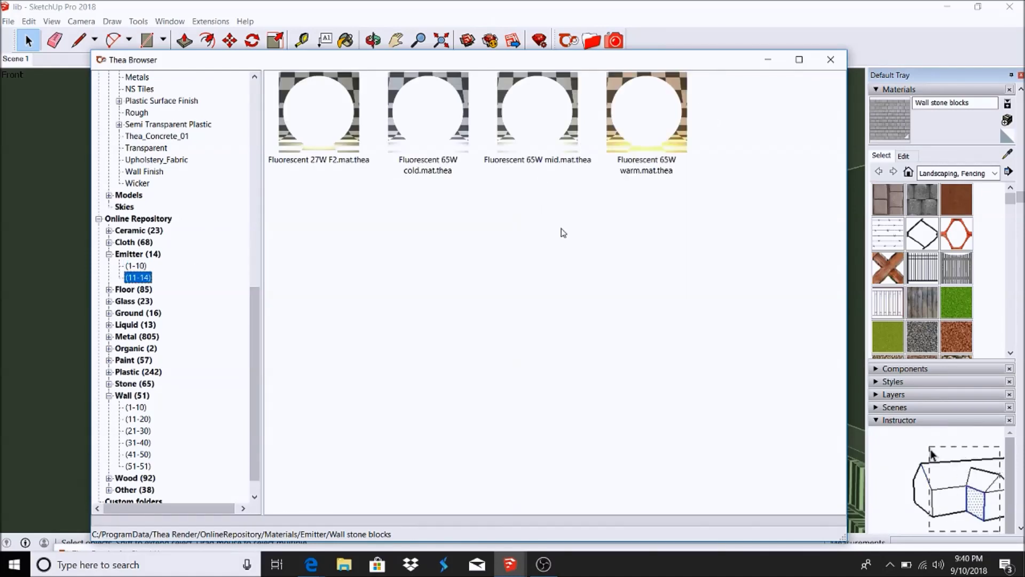
pyautogui.click(536, 120)
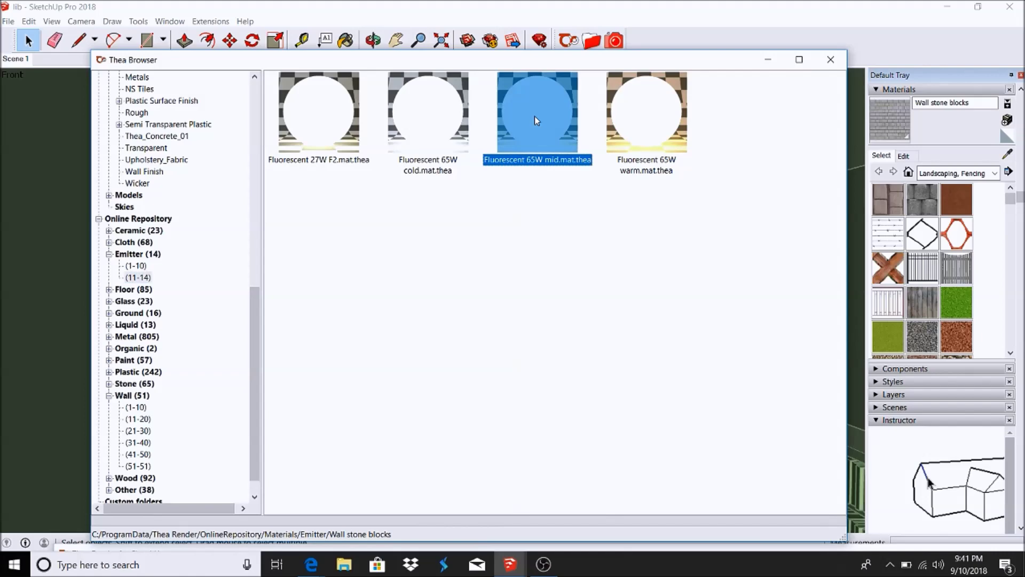
pyautogui.click(770, 62)
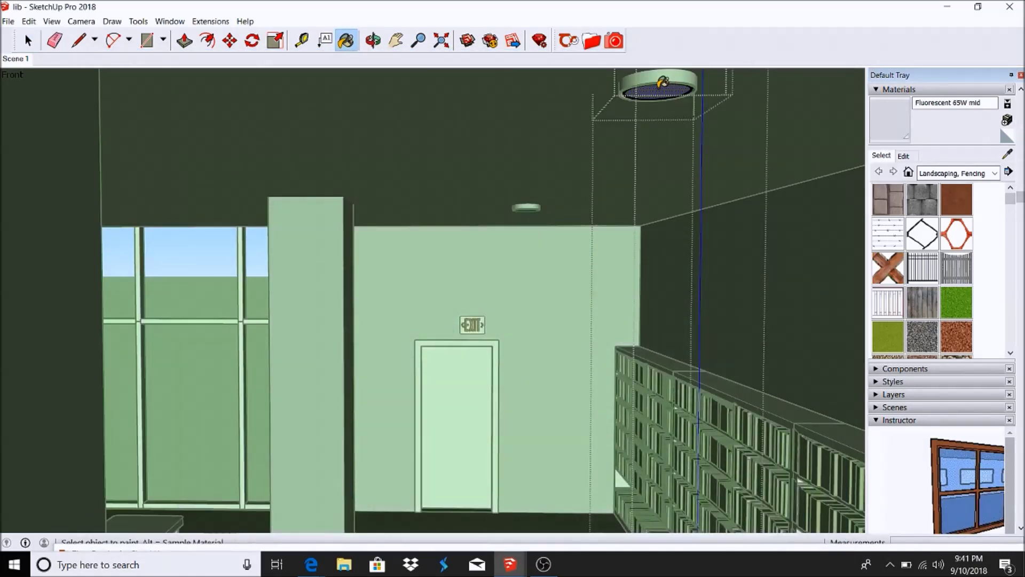
pyautogui.click(28, 40)
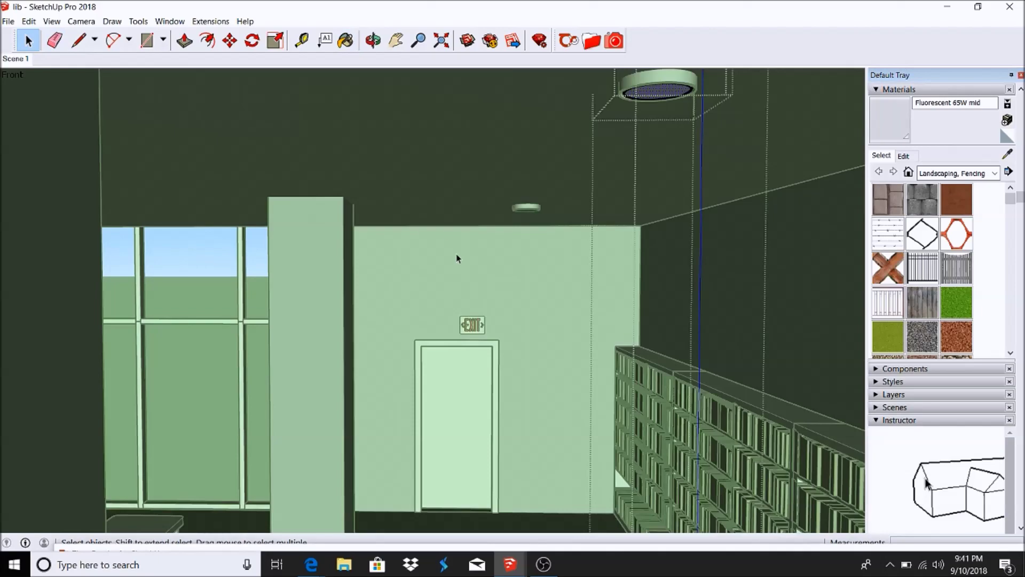
# Open the exit sign above the door for editing and select the face of the letter E
pyautogui.scroll(10, 473, 340)
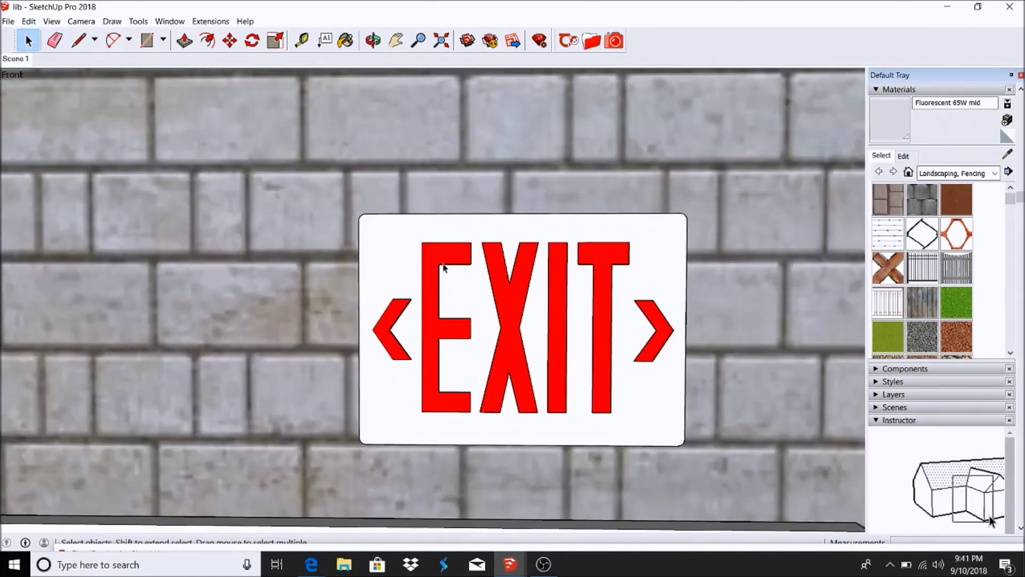
pyautogui.tripleClick(444, 260)
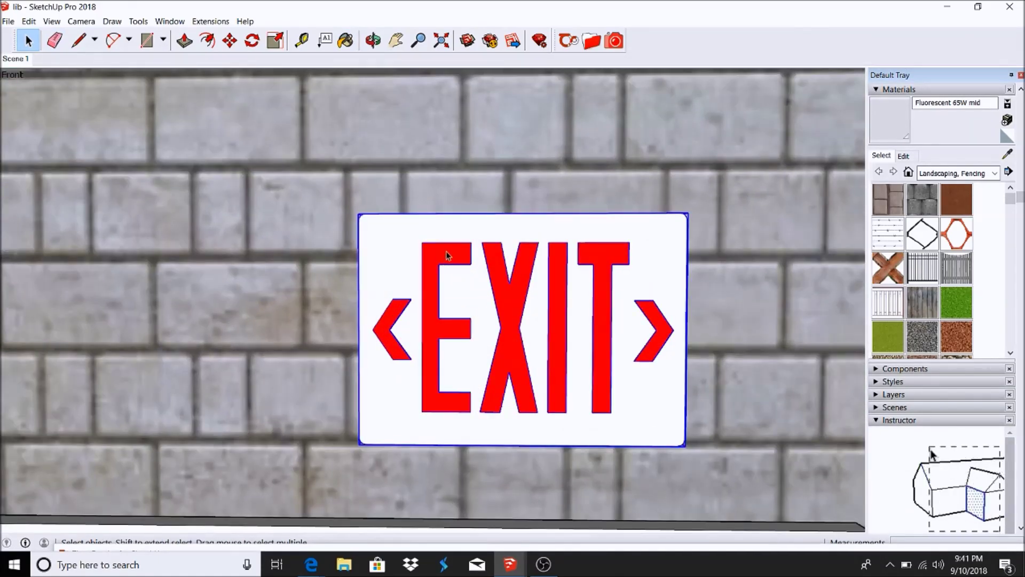
pyautogui.doubleClick(446, 251)
pyautogui.scroll(3, 446, 252)
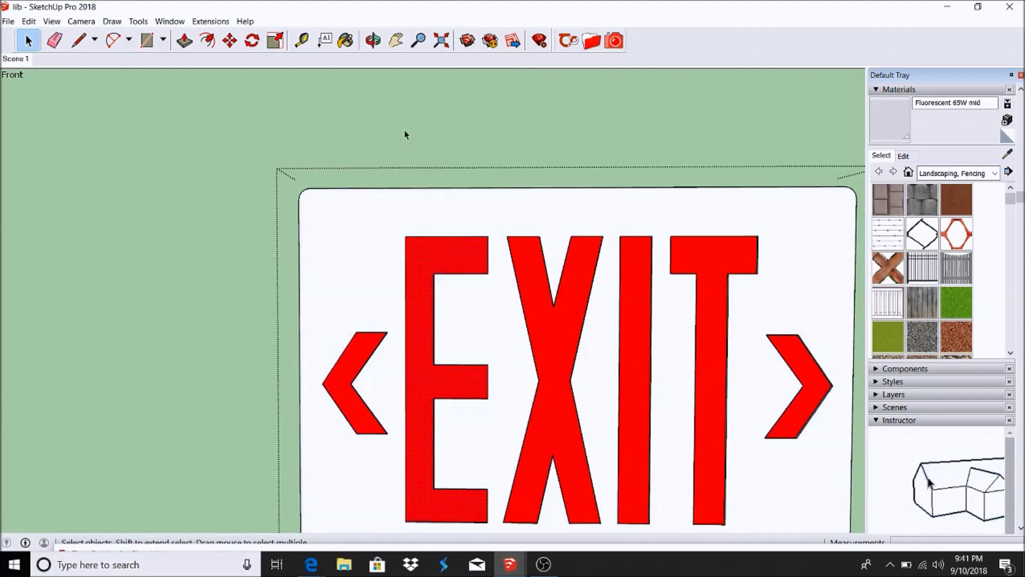
# Paint the four EXIT letters and both arrows with the Thea Fluorescent 65W mid emitter, and return to Scene 1
pyautogui.click(570, 41)
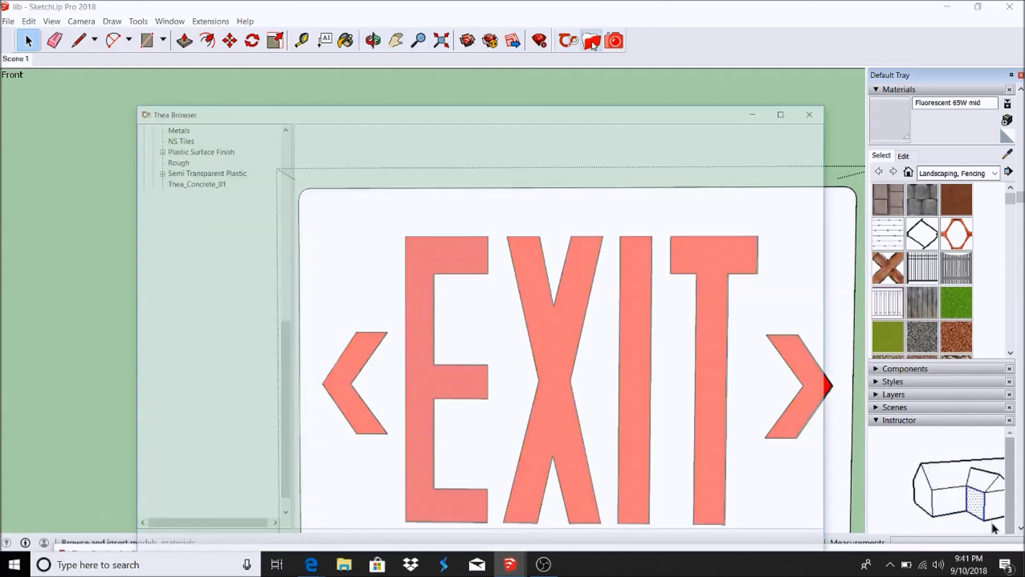
pyautogui.click(546, 110)
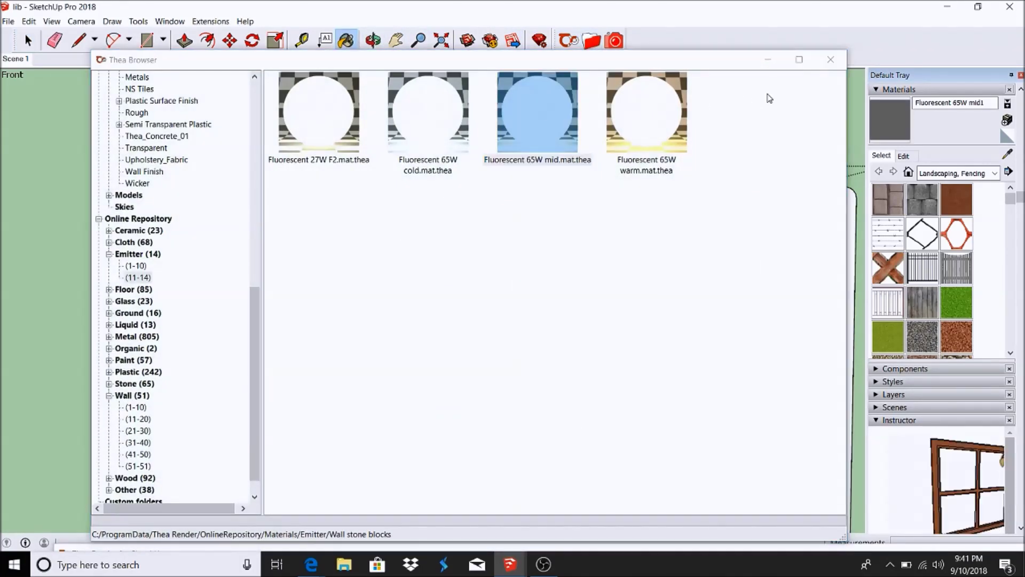
pyautogui.click(772, 63)
pyautogui.click(471, 249)
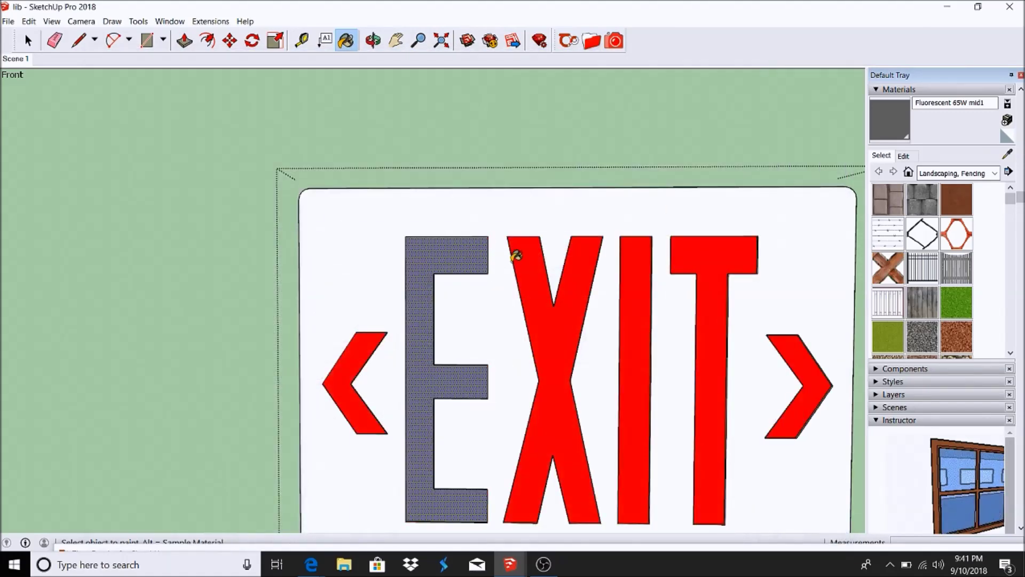
pyautogui.click(540, 264)
pyautogui.click(646, 255)
pyautogui.click(682, 253)
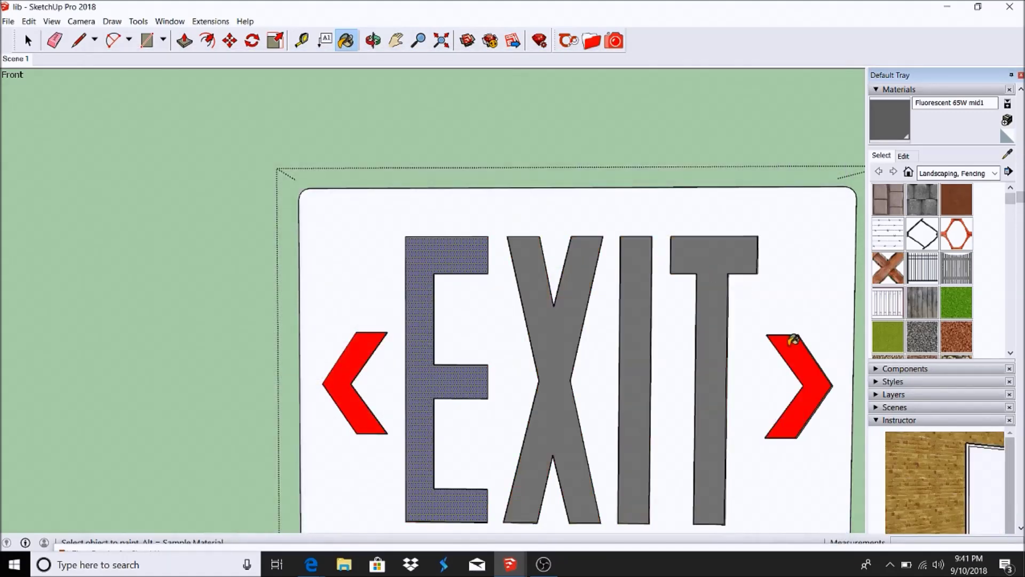
pyautogui.click(793, 341)
pyautogui.click(363, 346)
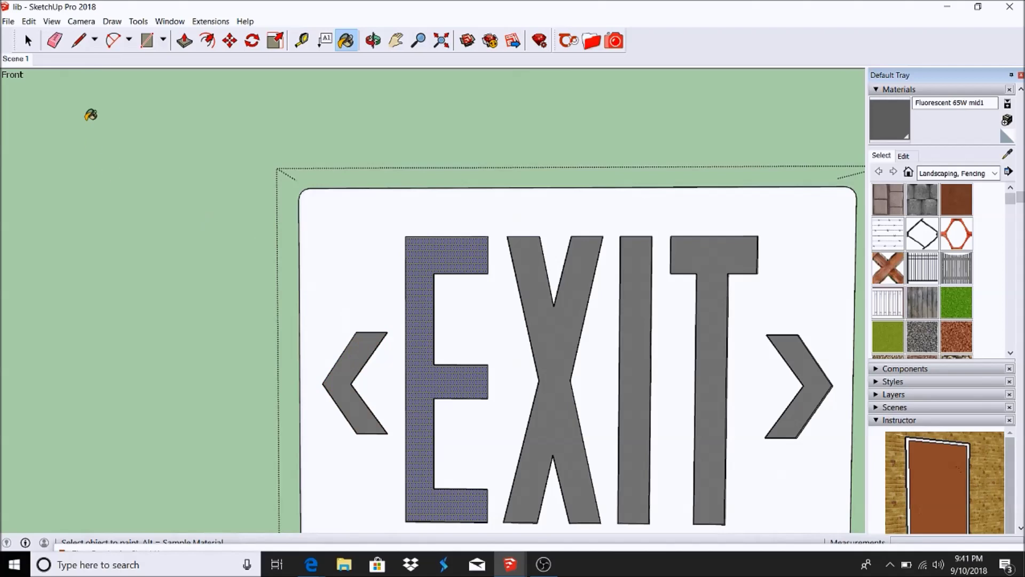
pyautogui.click(16, 58)
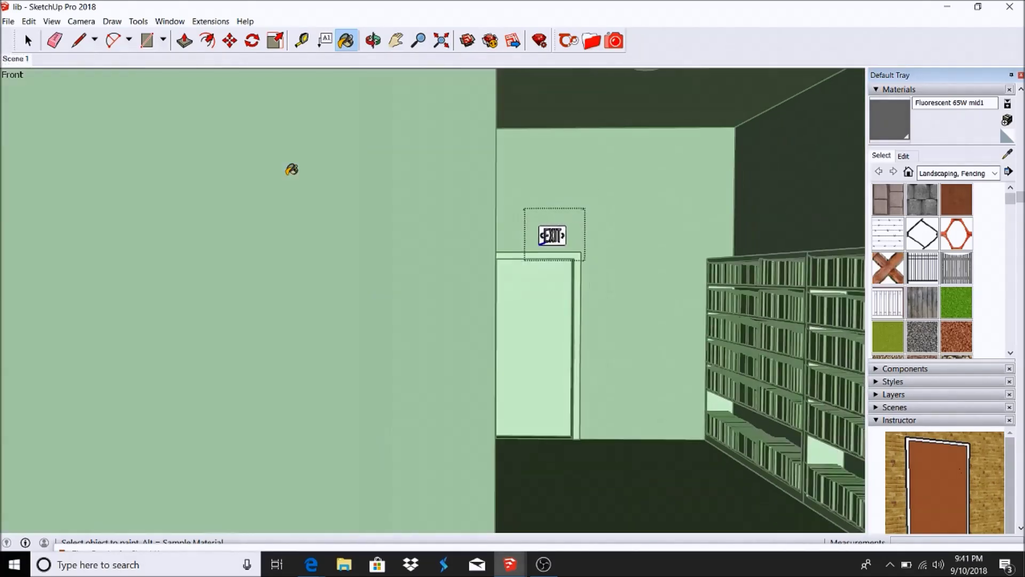
# Open the door for editing, paint its faces with Stainless Steel Brushed from the Thea Metals materials, and return to Scene 1
pyautogui.press('space')
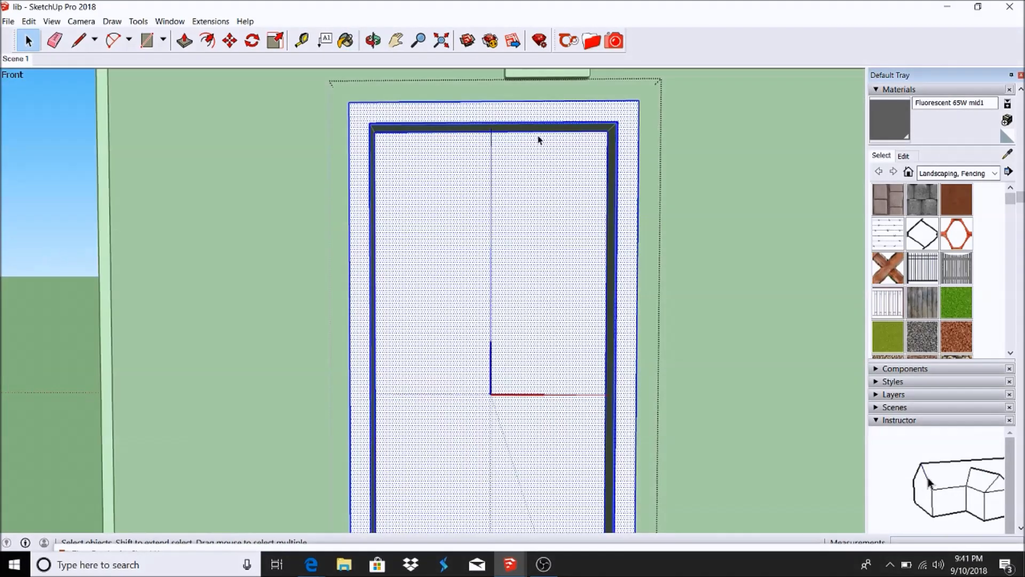
pyautogui.scroll(-2, 455, 149)
pyautogui.scroll(2, 492, 107)
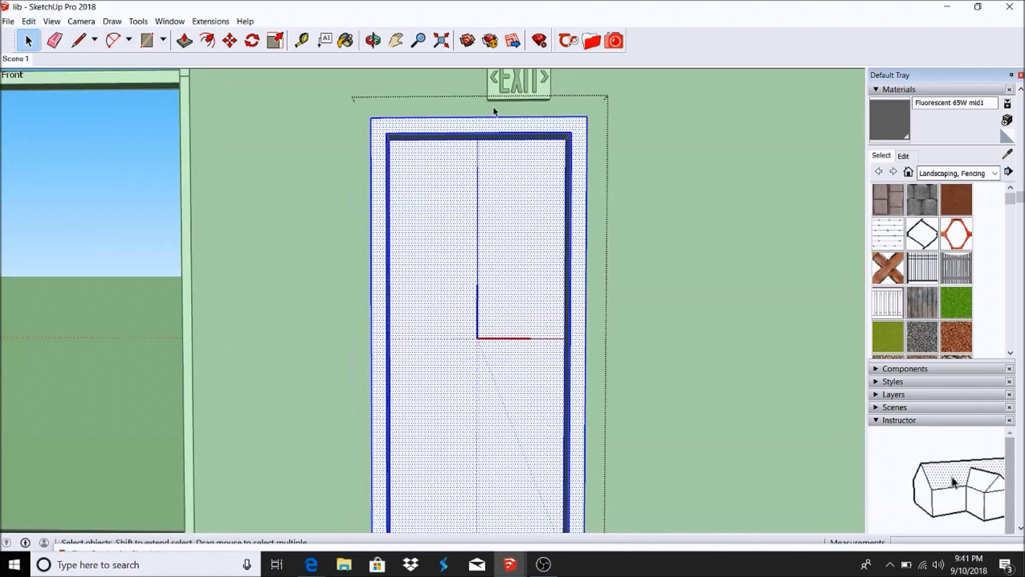
pyautogui.scroll(-2, 417, 137)
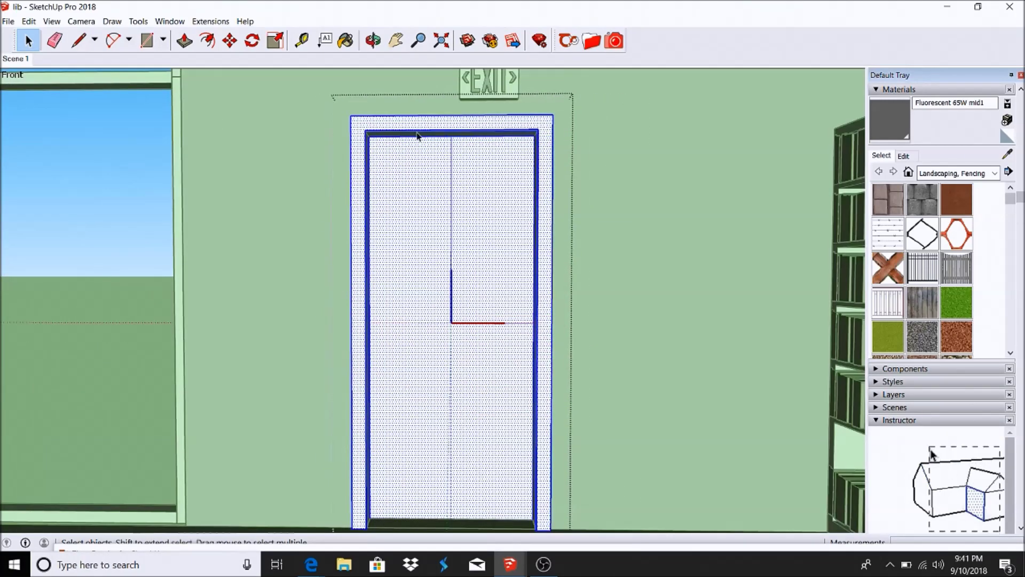
pyautogui.click(591, 42)
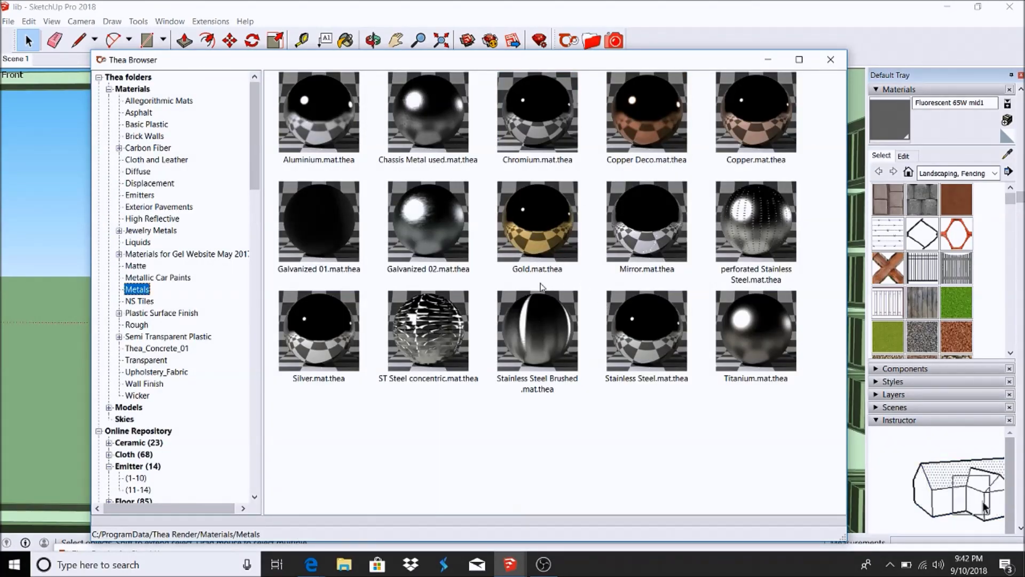
pyautogui.click(532, 322)
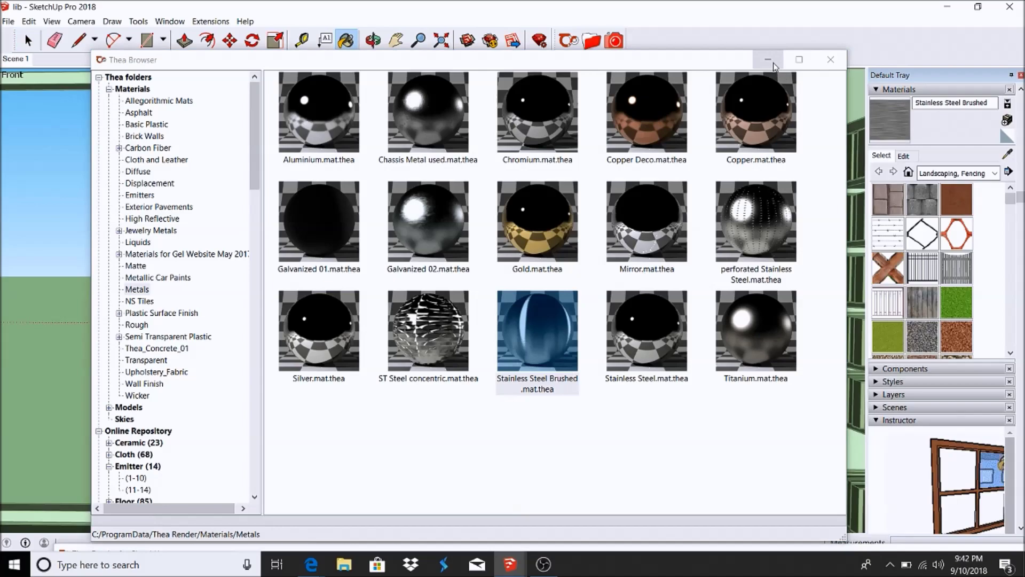
pyautogui.click(767, 60)
pyautogui.click(505, 236)
pyautogui.click(28, 40)
pyautogui.click(27, 60)
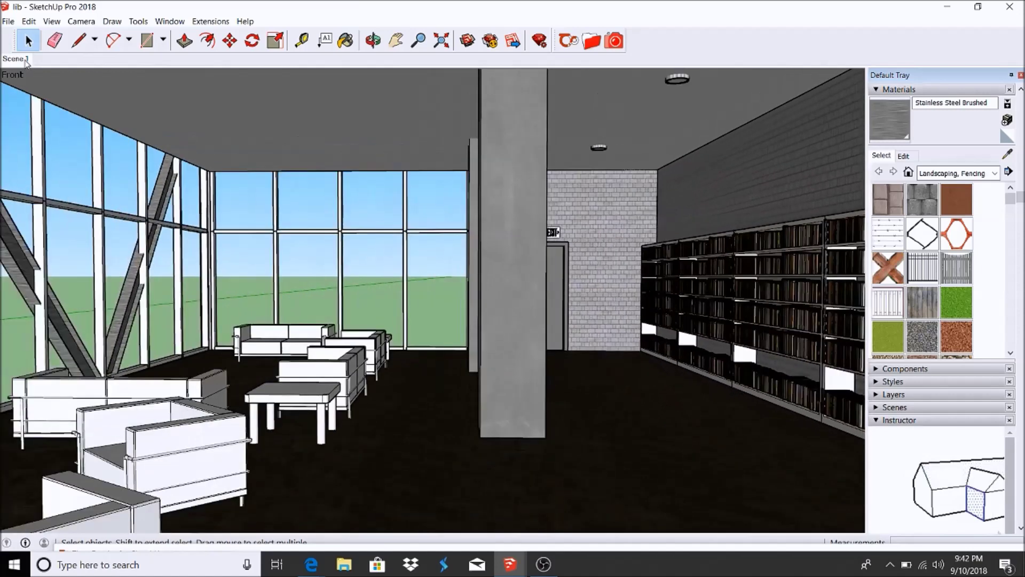
# Draw a rectangle about 17' 1" by 11' 9 1/2" across the back window wall, from its upper corner to the opposite lower corner
pyautogui.press('o')
pyautogui.scroll(3, 217, 257)
pyautogui.scroll(3, 336, 263)
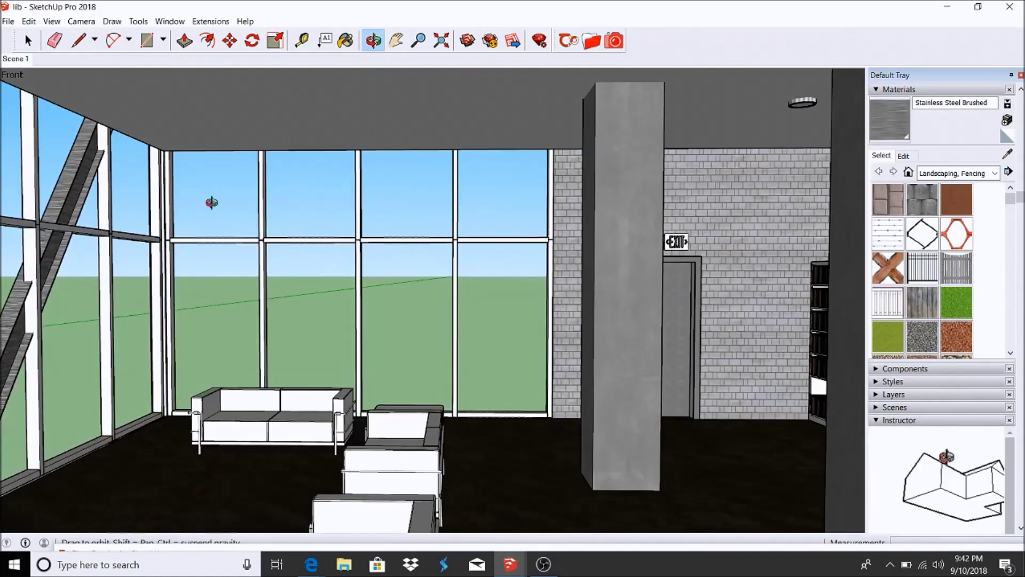
pyautogui.scroll(3, 213, 201)
pyautogui.click(147, 40)
pyautogui.scroll(5, 201, 151)
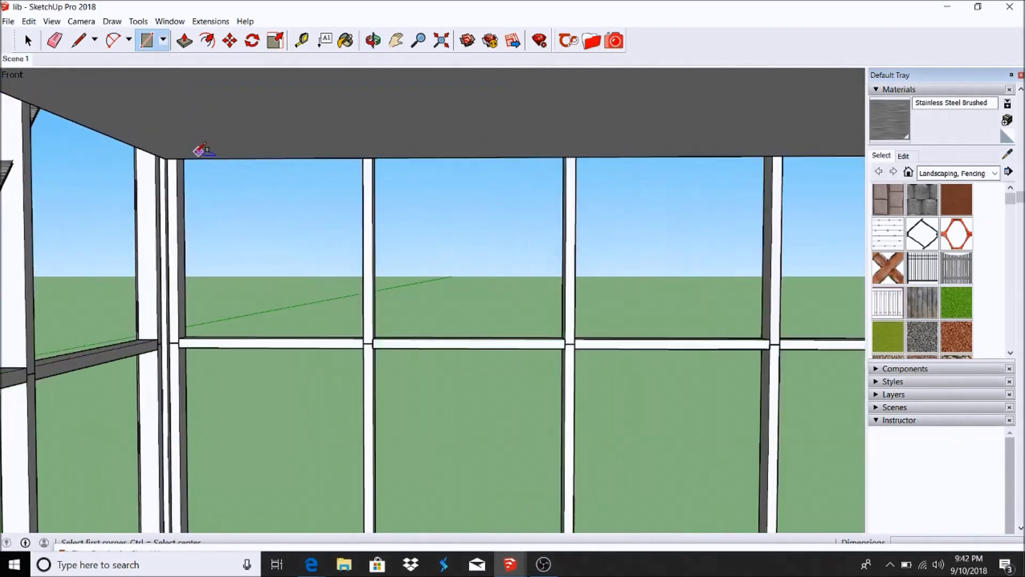
pyautogui.click(175, 159)
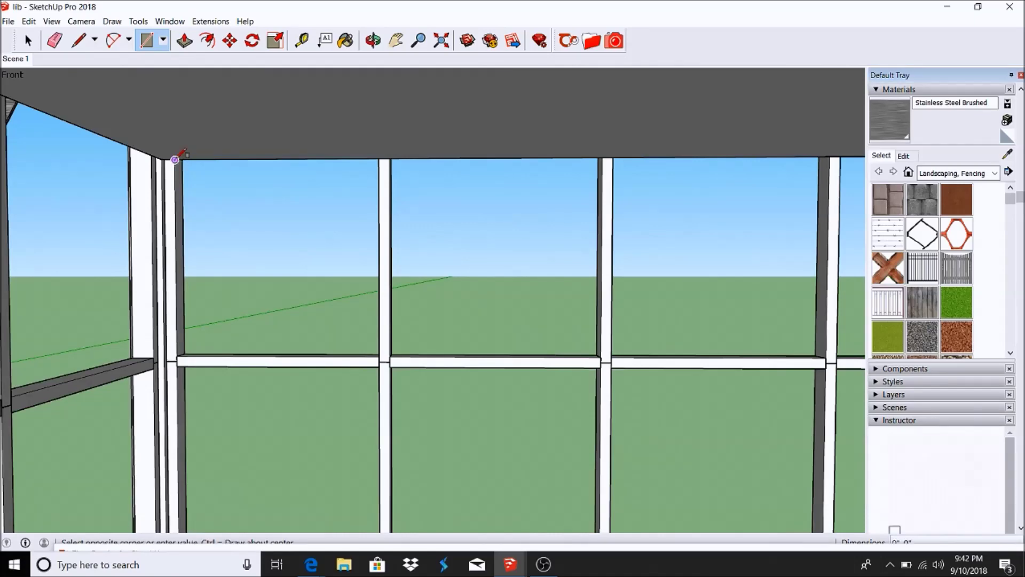
pyautogui.scroll(-3, 177, 160)
pyautogui.scroll(-2, 539, 219)
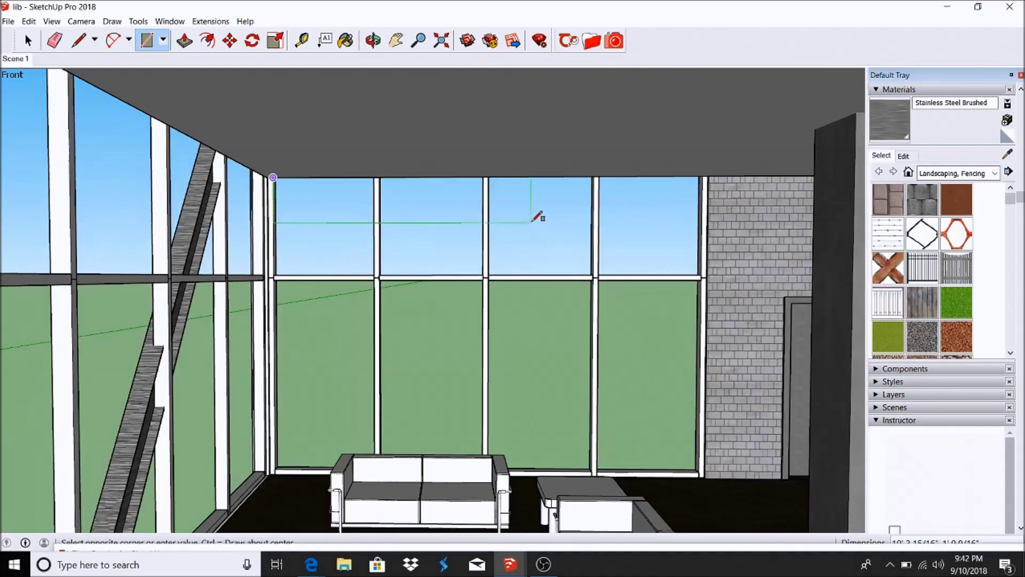
pyautogui.scroll(6, 710, 474)
pyautogui.click(673, 481)
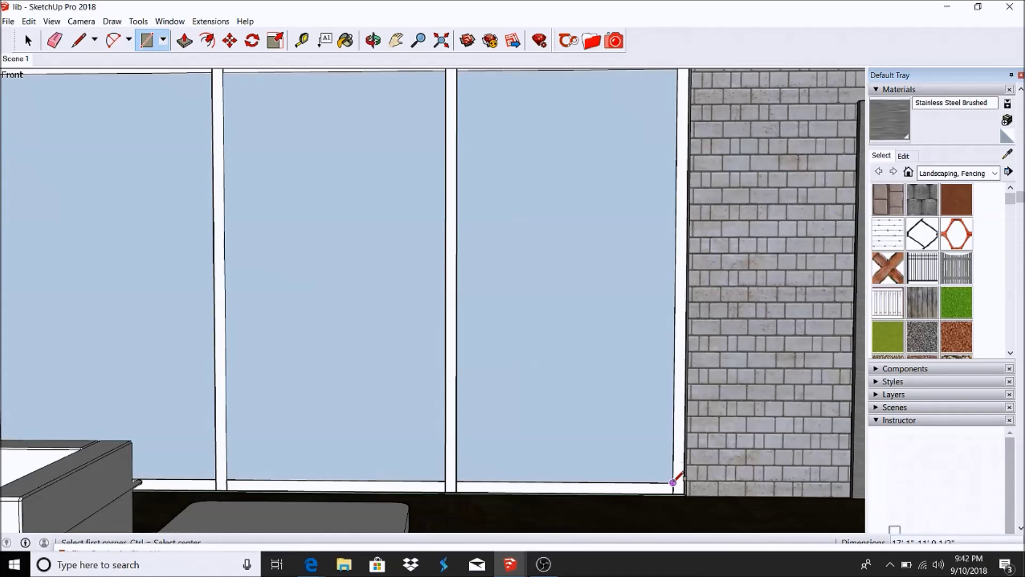
# Paint the new back window pane with thin glass clear from the Thea Transparent materials
pyautogui.click(591, 40)
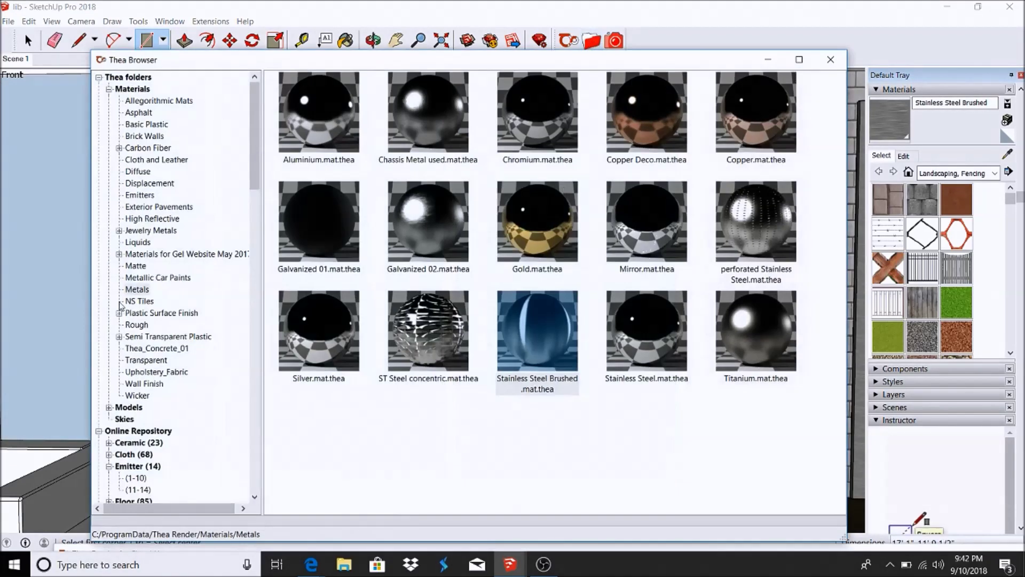
pyautogui.click(152, 360)
pyautogui.doubleClick(783, 357)
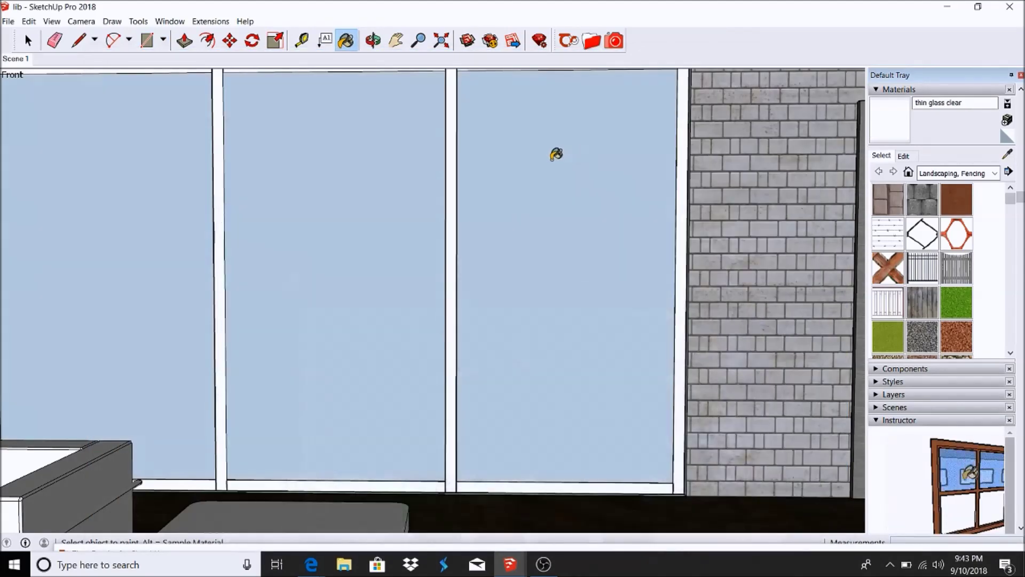
pyautogui.click(555, 155)
pyautogui.scroll(-8, 522, 240)
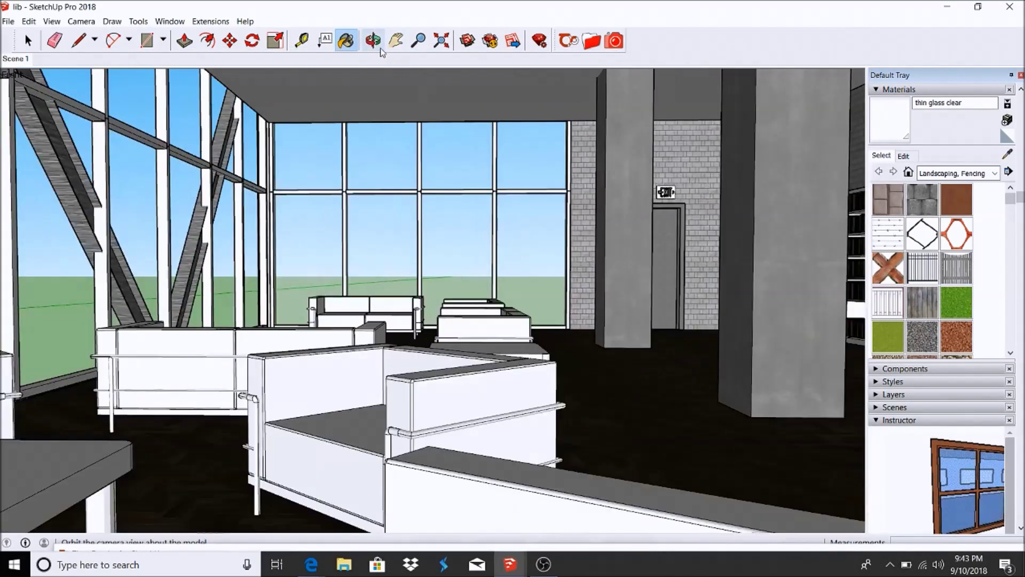
pyautogui.click(377, 43)
pyautogui.moveTo(395, 256); pyautogui.dragTo(166, 314)
pyautogui.click(396, 40)
pyautogui.moveTo(166, 314); pyautogui.dragTo(725, 182, button='middle')
pyautogui.press('r')
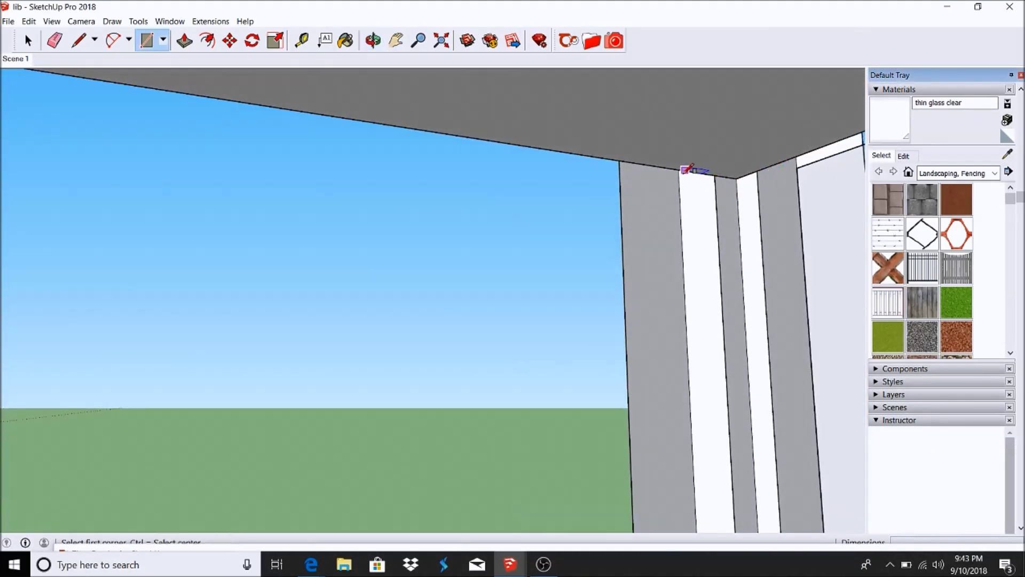
pyautogui.scroll(5, 680, 167)
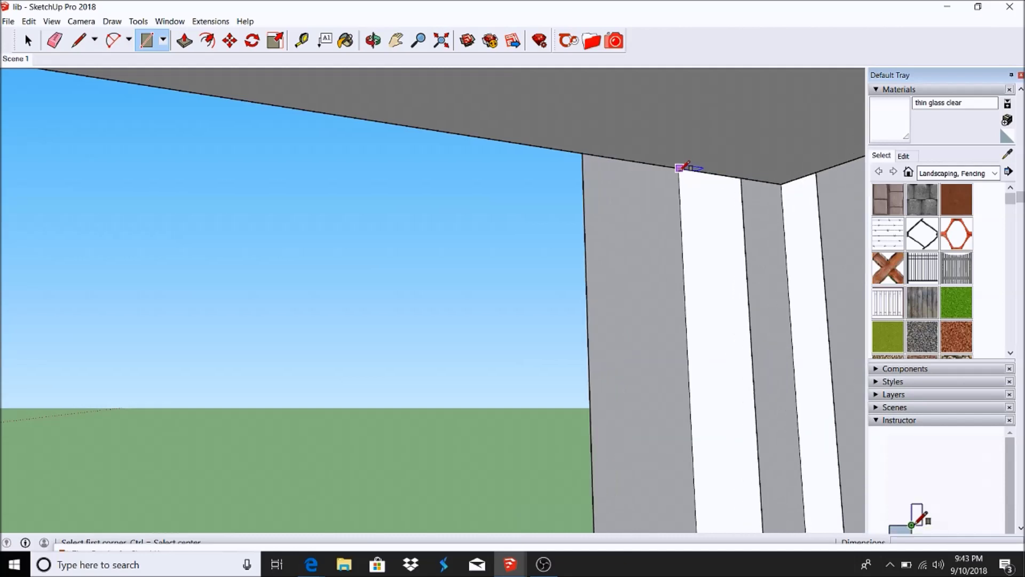
pyautogui.click(680, 167)
pyautogui.scroll(-4, 177, 289)
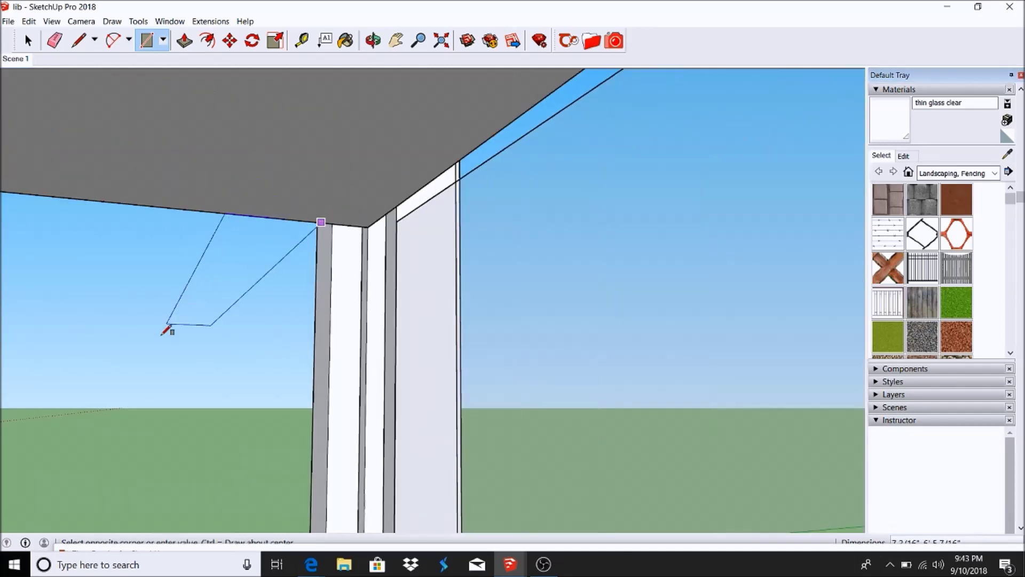
pyautogui.press('Escape')
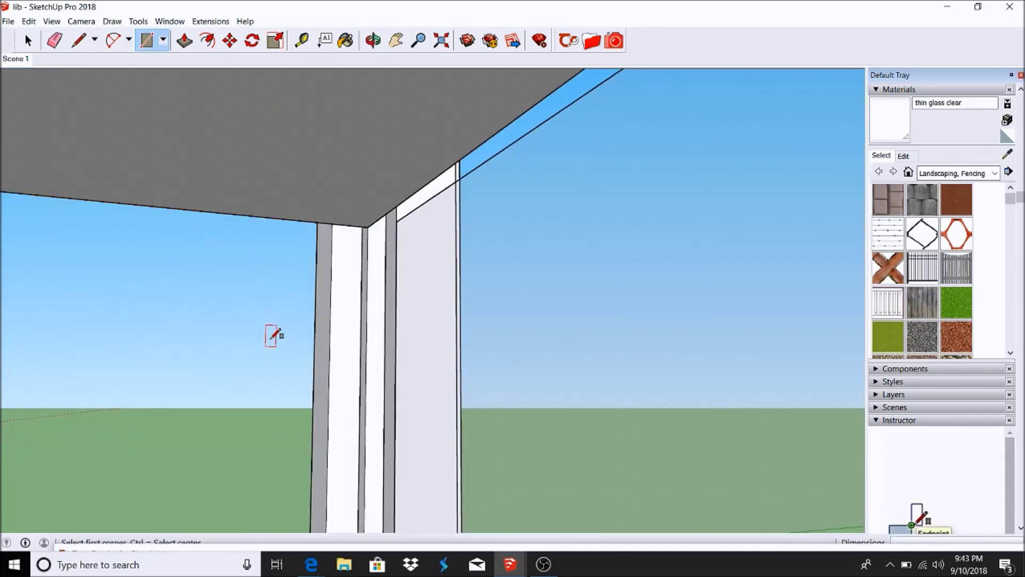
# Draw a rectangle covering the whole side window wall, from its upper corner at the ceiling to the opposite lower corner, and return to Scene 1
pyautogui.click(332, 222)
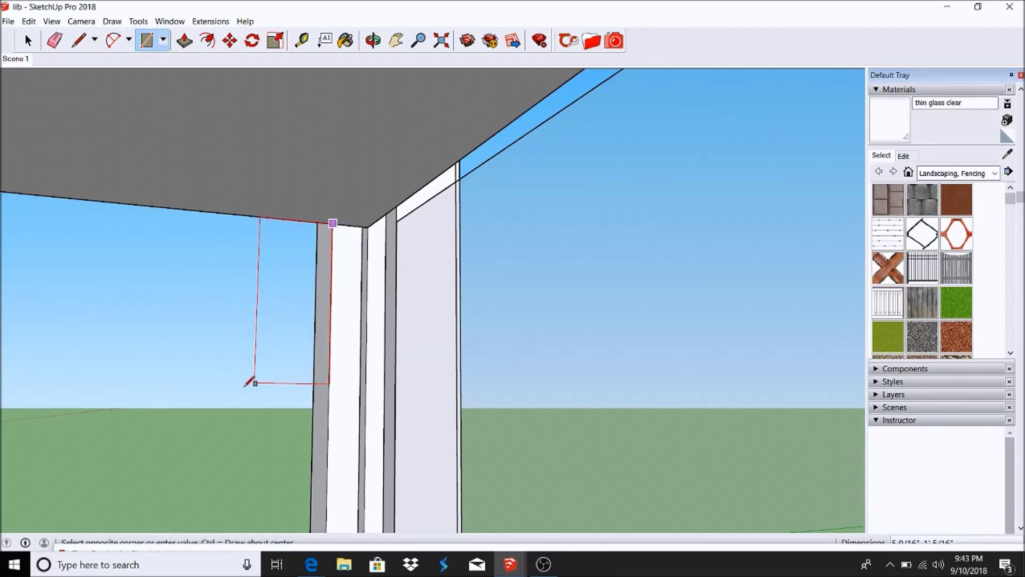
pyautogui.moveTo(244, 361); pyautogui.dragTo(588, 177, button='middle')
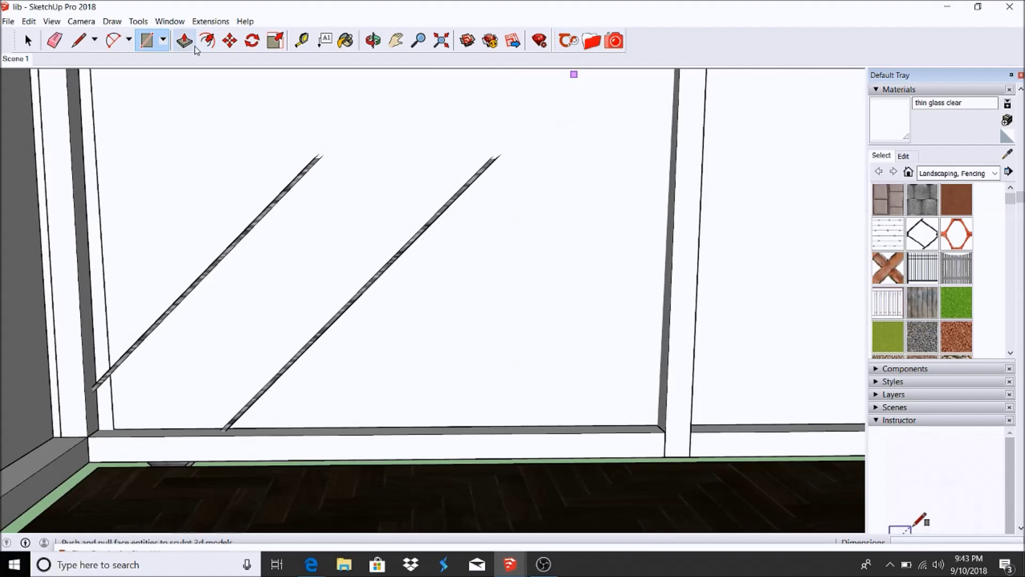
pyautogui.click(23, 60)
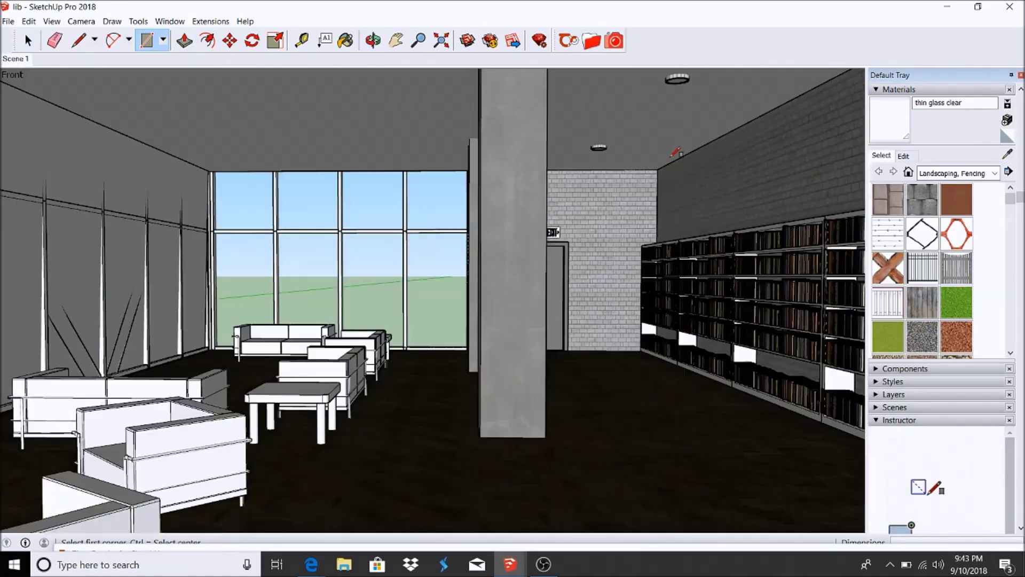
# Paint the new side window pane with thin glass clear from the Thea Transparent materials
pyautogui.click(591, 42)
pyautogui.doubleClick(759, 320)
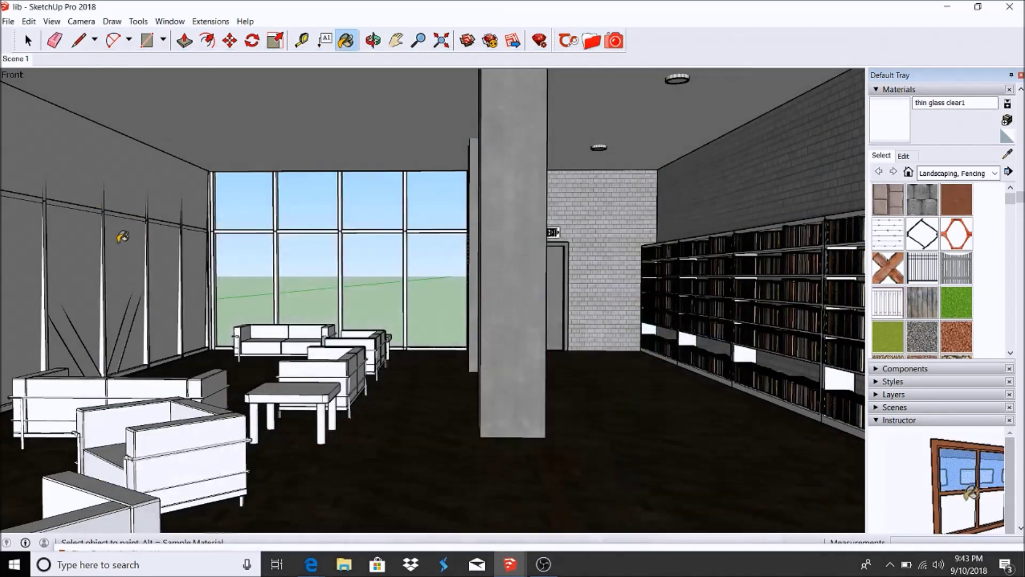
pyautogui.click(125, 235)
pyautogui.press('space')
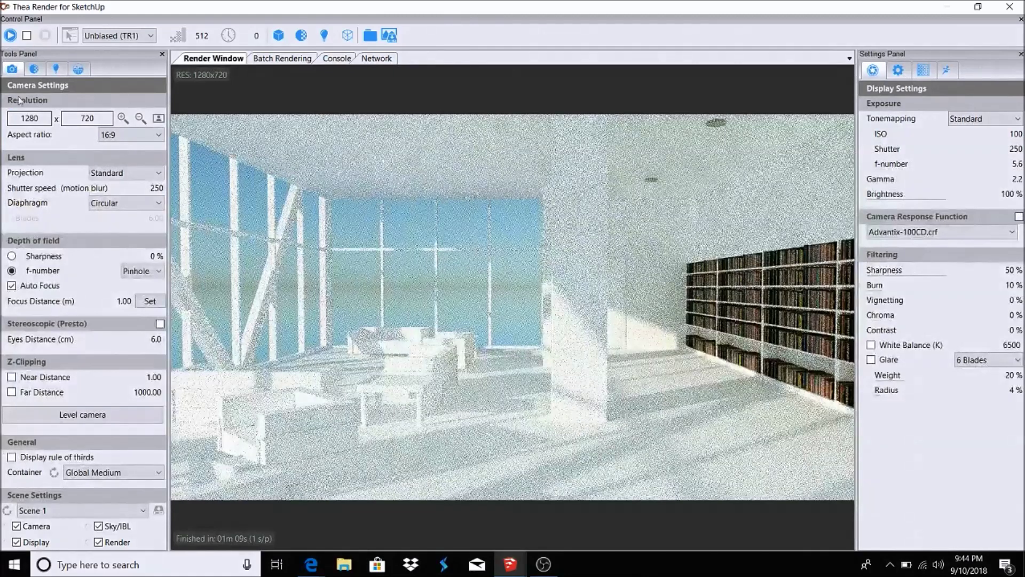
# Render the scene at 1280 x 720 with the Unbiased (TR1) engine in Thea Render, and switch back to the SketchUp model
pyautogui.click(9, 35)
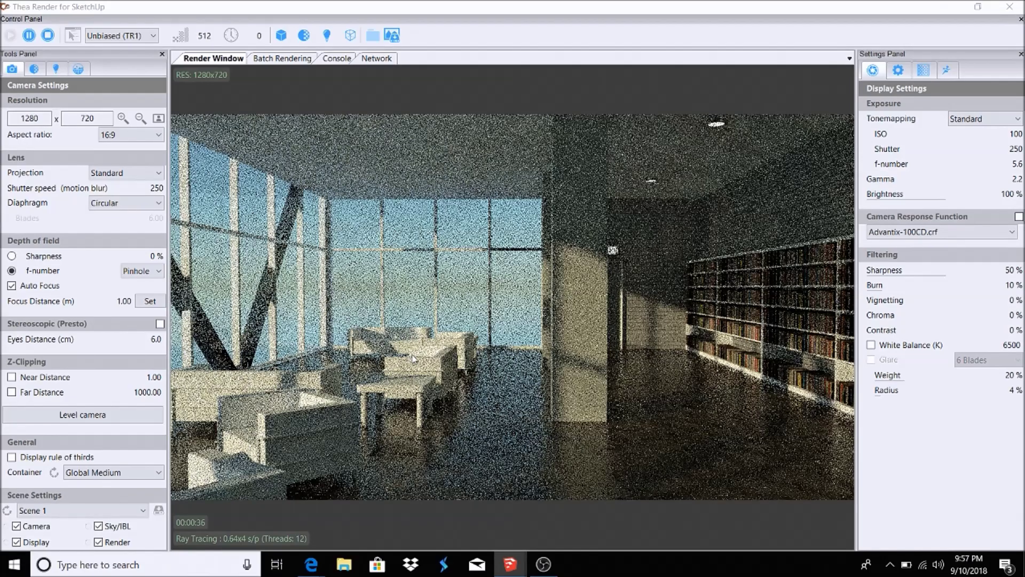
pyautogui.hotkey('alt', 'Tab')
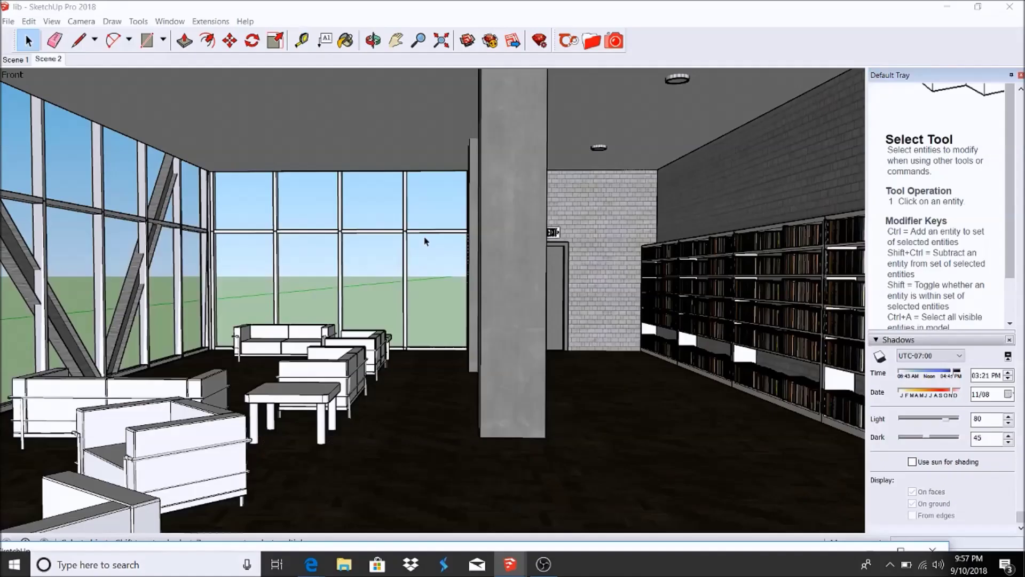
# Select the upholstery of the front armchair and paint it with Leather_shine_black_bump from the Cloth materials in Thea's online repository
pyautogui.click(99, 428)
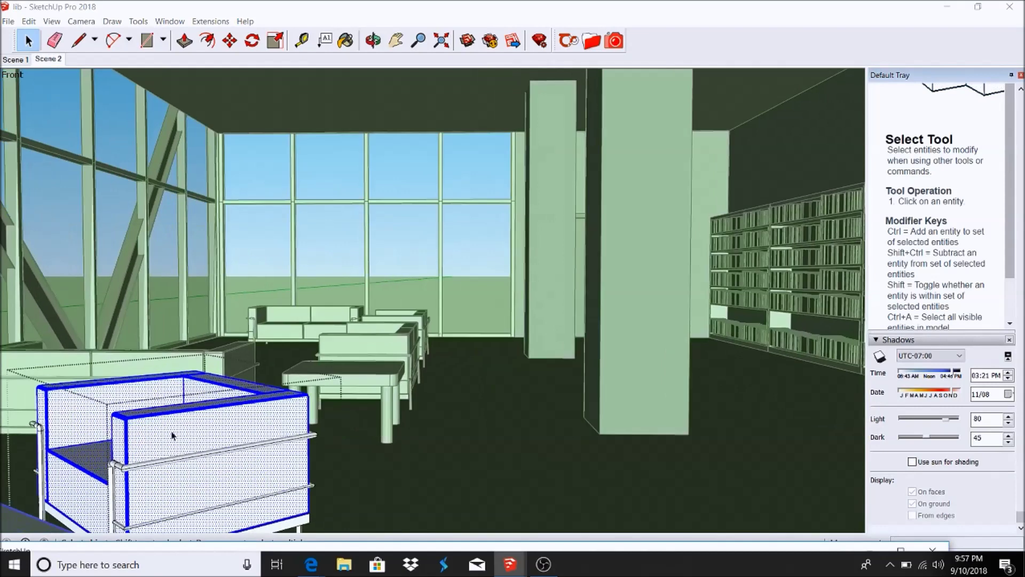
pyautogui.scroll(2, 163, 446)
pyautogui.click(591, 41)
pyautogui.moveTo(254, 130); pyautogui.dragTo(263, 186)
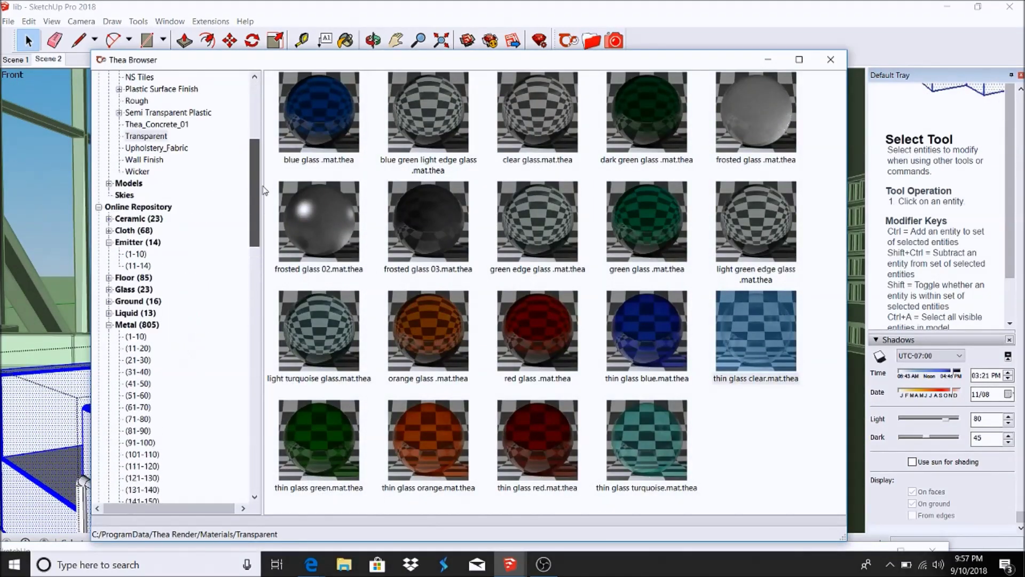
pyautogui.click(109, 230)
pyautogui.click(136, 242)
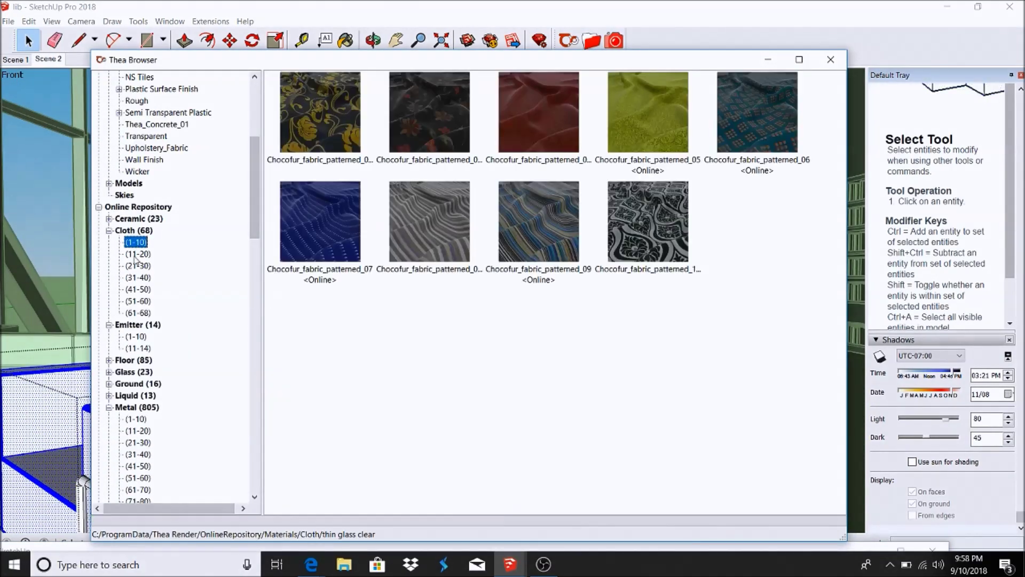
pyautogui.press('Down')
pyautogui.press('Down')
pyautogui.press('Down')
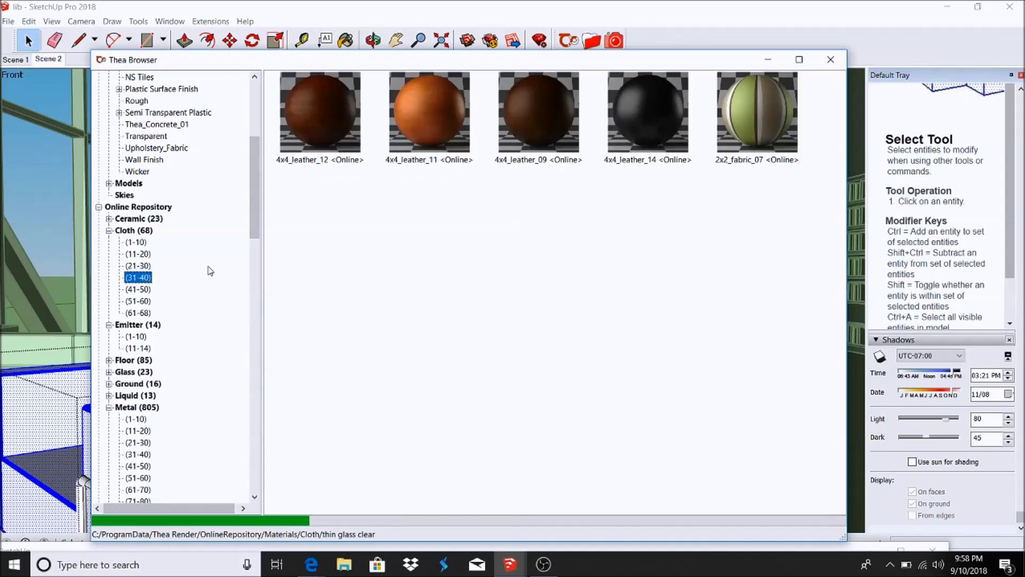
pyautogui.click(133, 289)
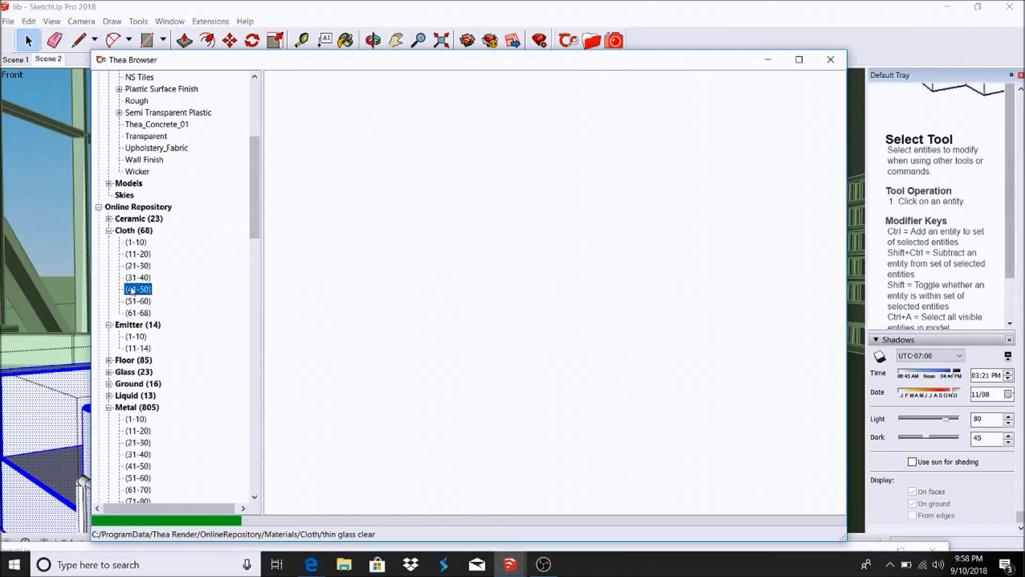
pyautogui.click(136, 302)
pyautogui.doubleClick(320, 112)
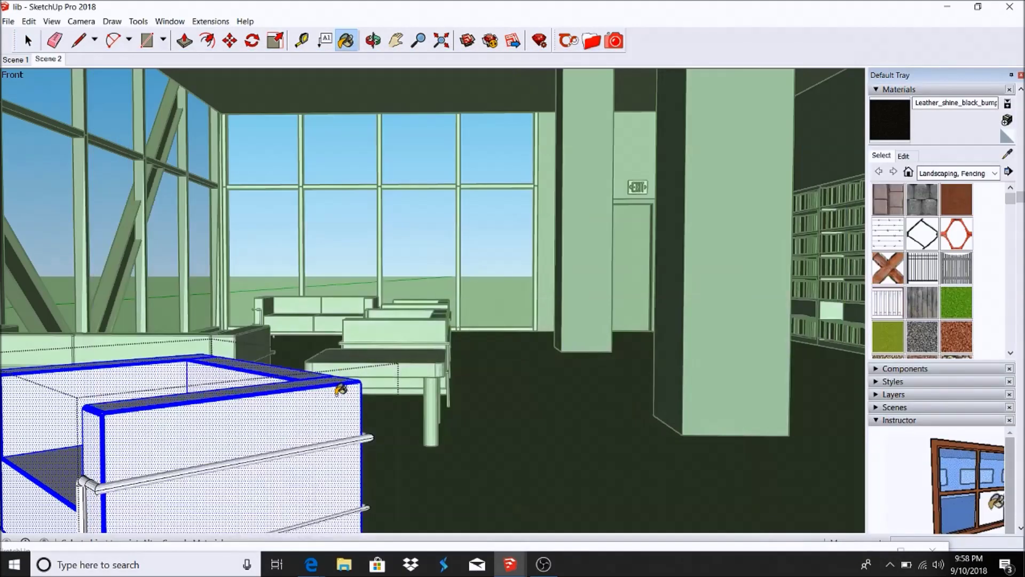
pyautogui.click(337, 393)
pyautogui.scroll(-5, 285, 340)
# Open the sofa behind the table for editing and select its upholstery geometry
pyautogui.press('space')
pyautogui.scroll(4, 245, 358)
pyautogui.click(245, 359)
pyautogui.doubleClick(245, 359)
pyautogui.tripleClick(245, 359)
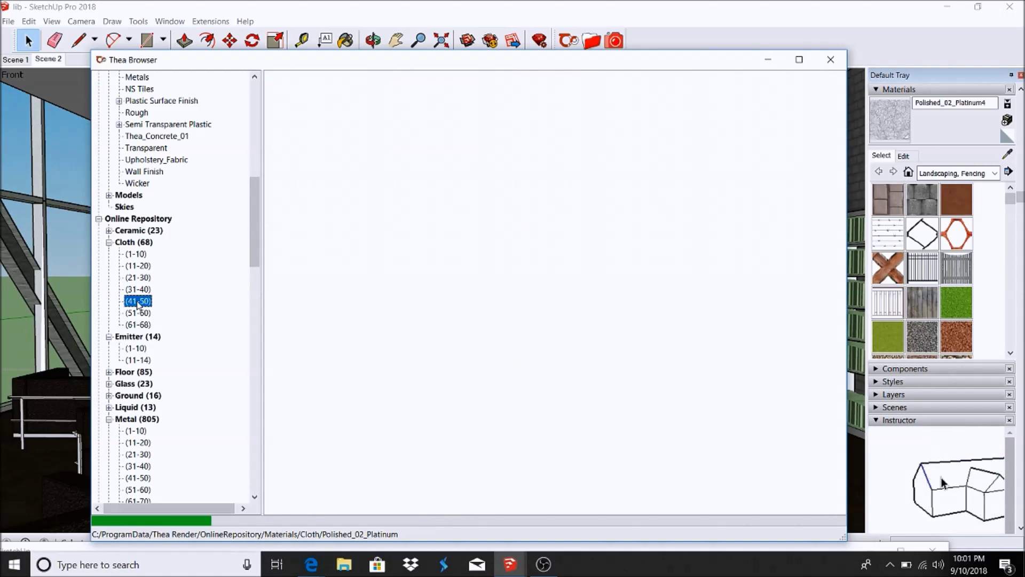
# Open the front armchair for editing and choose 4x4_leather_13 from the online Cloth (41-50) materials for its upholstery
pyautogui.click(431, 106)
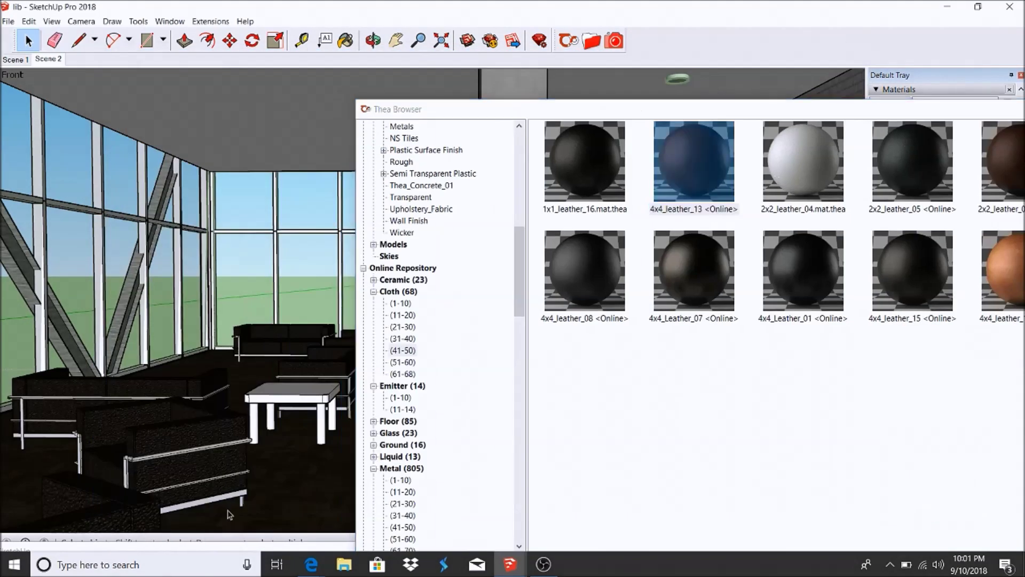
pyautogui.click(229, 514)
pyautogui.doubleClick(703, 161)
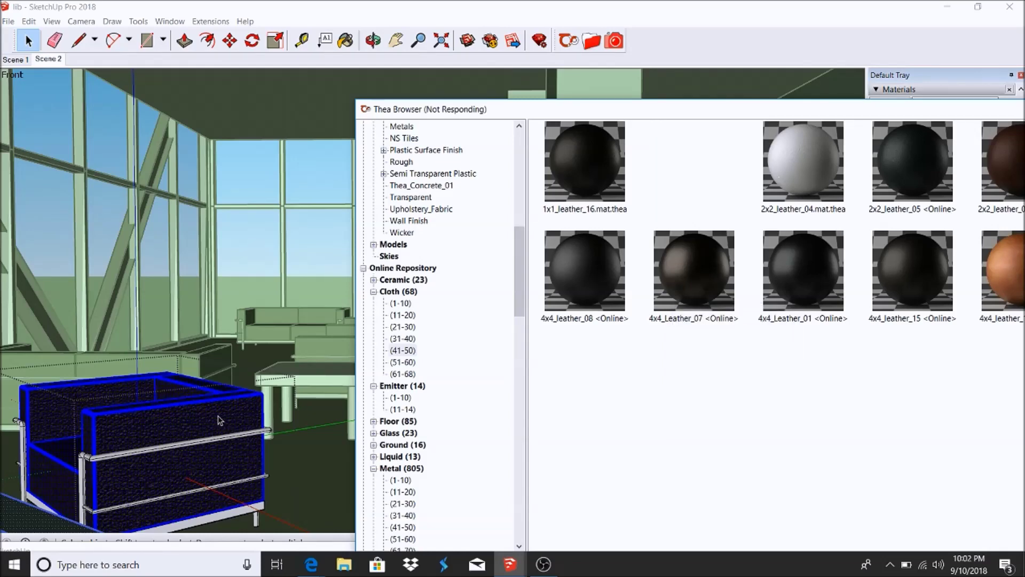
pyautogui.click(184, 404)
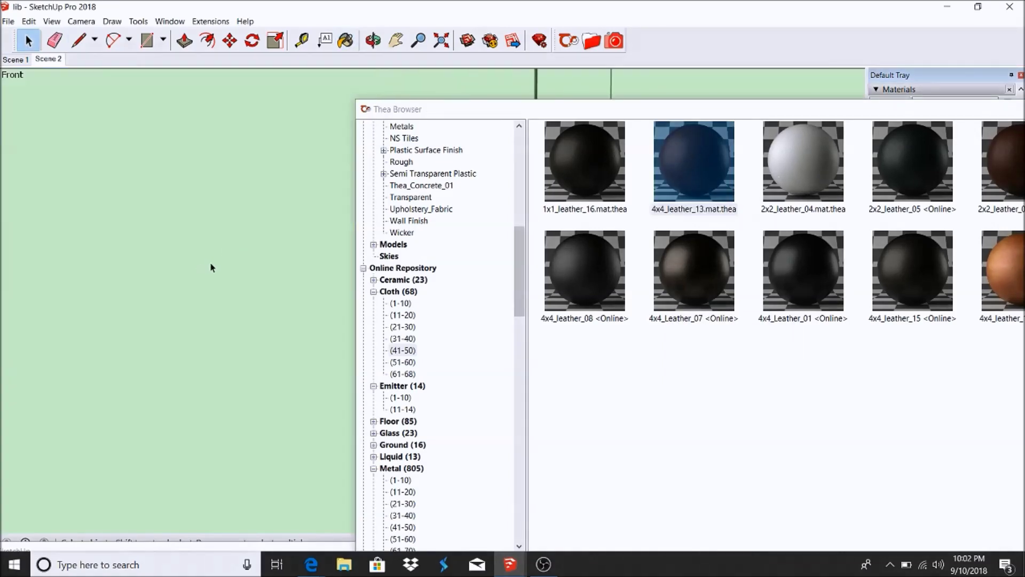